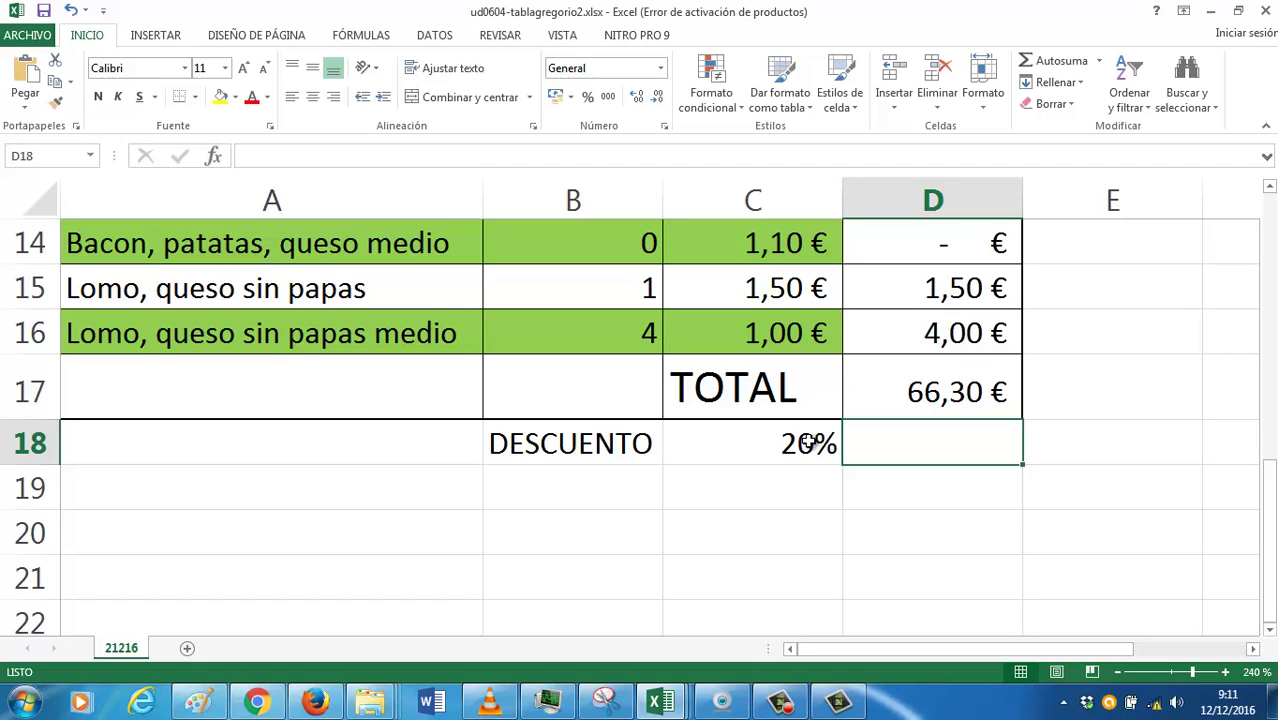
Calculate the discount amount in D18 with the formula =C18*D17
text(=)
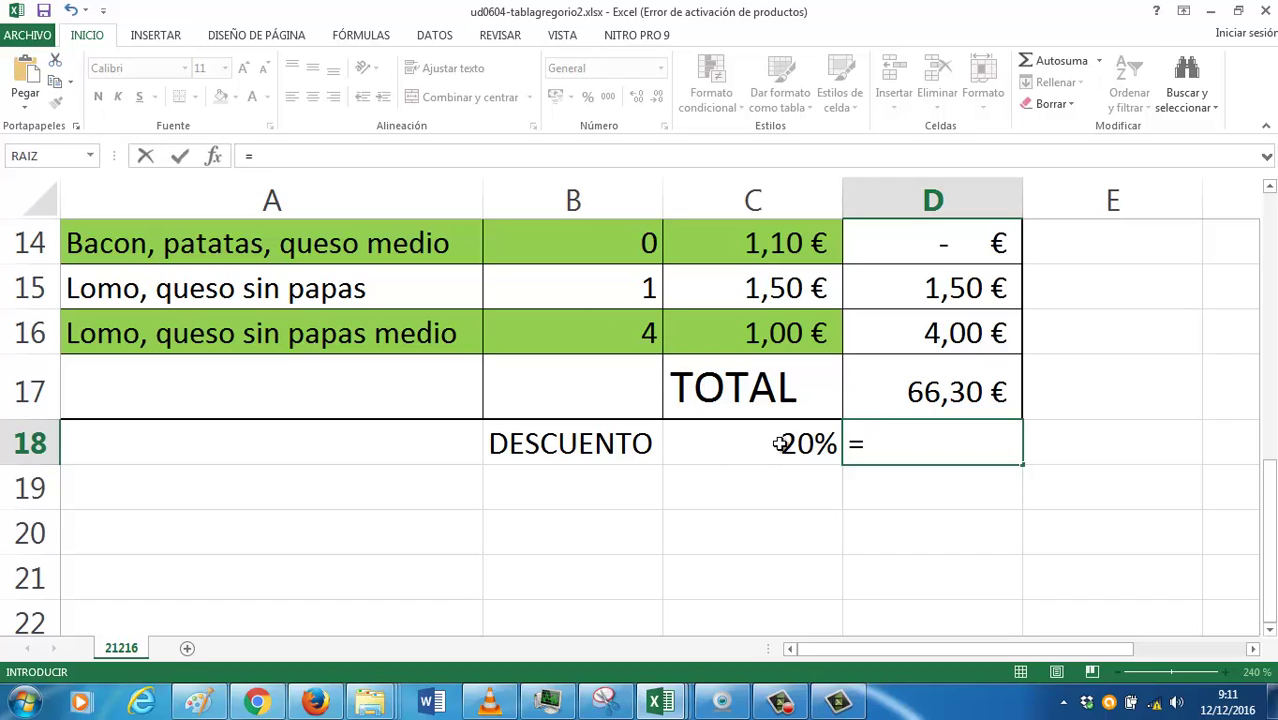
click(781, 444)
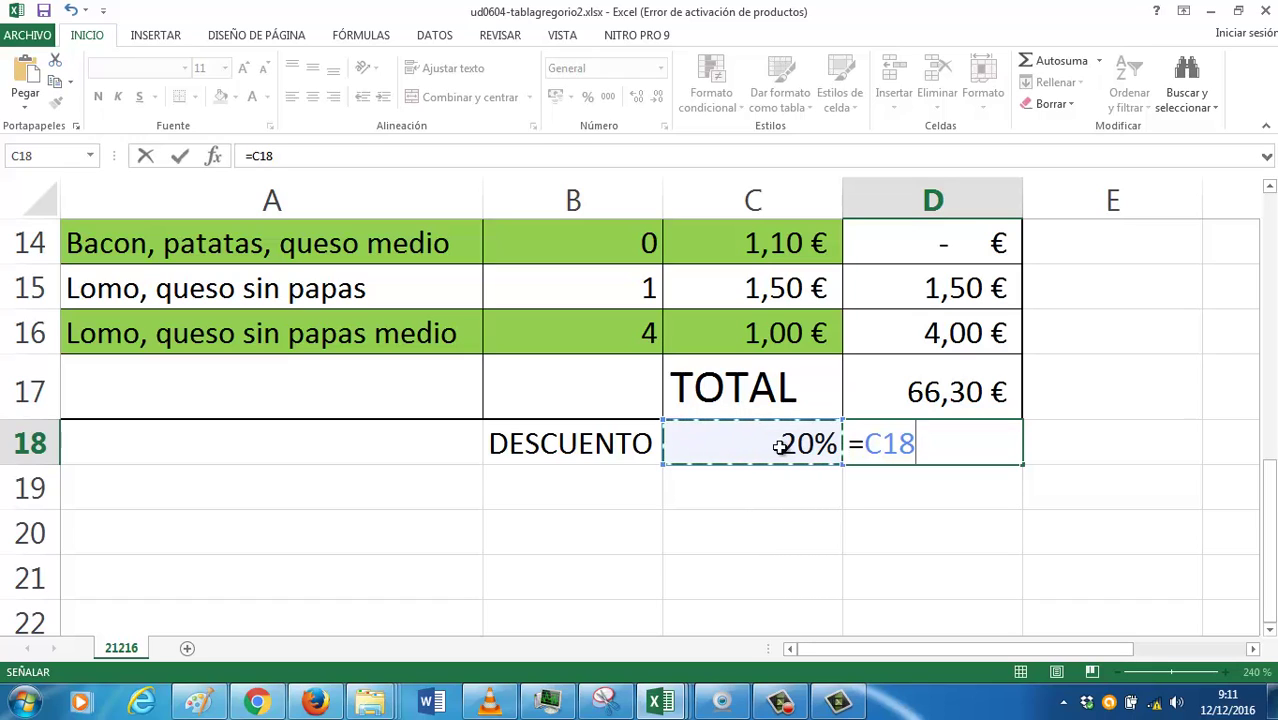
text(*)
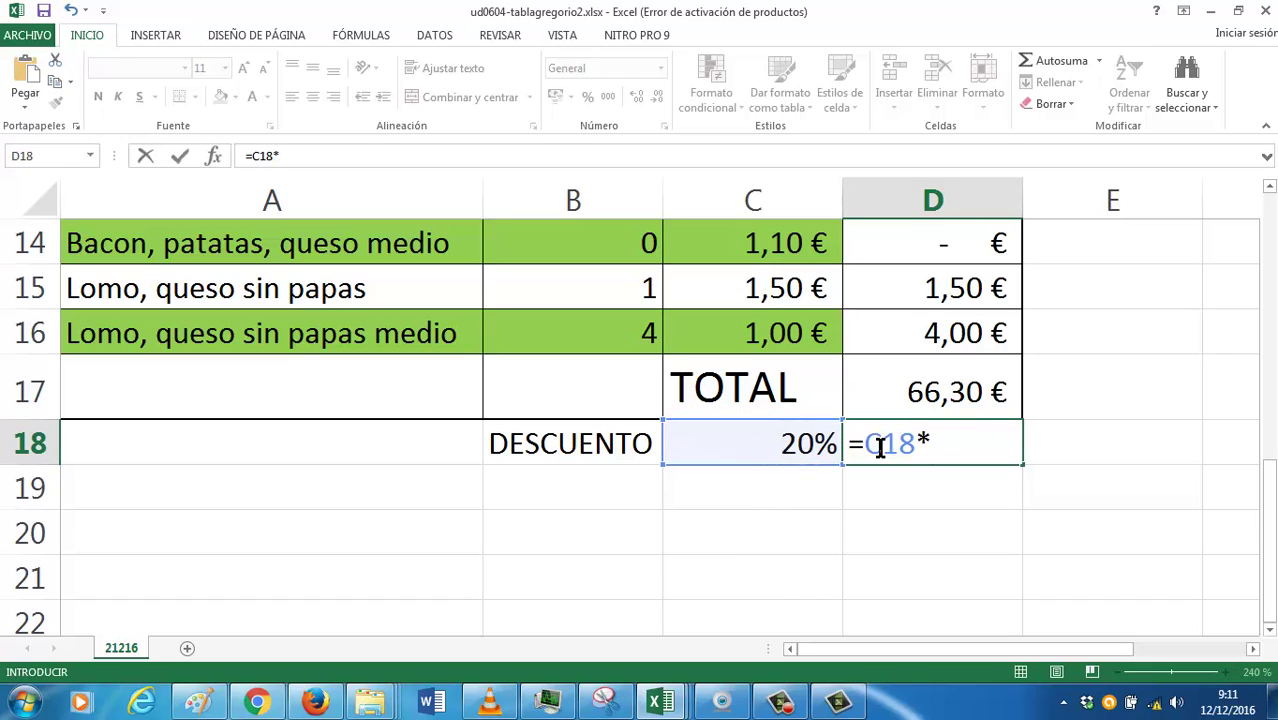
click(957, 398)
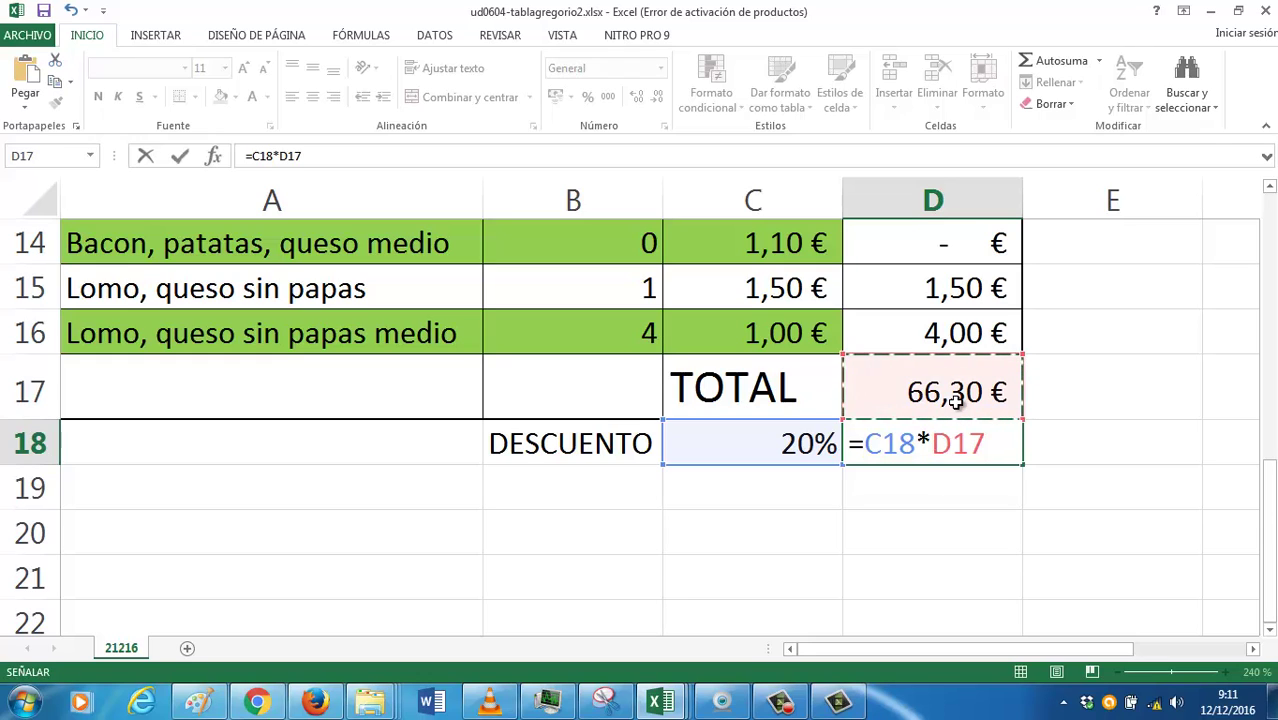
key(Return)
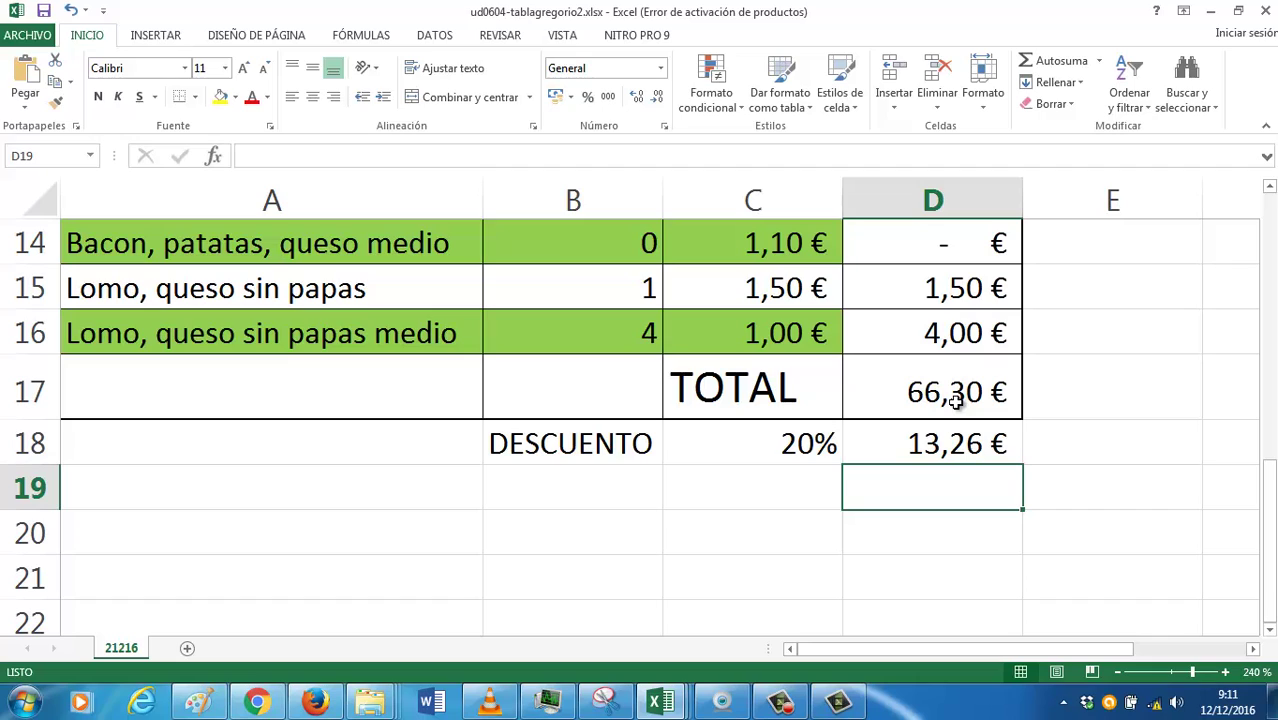
Enter the label BASE IMPONIBLE in C19 and autofit column C to the text
key(Left)
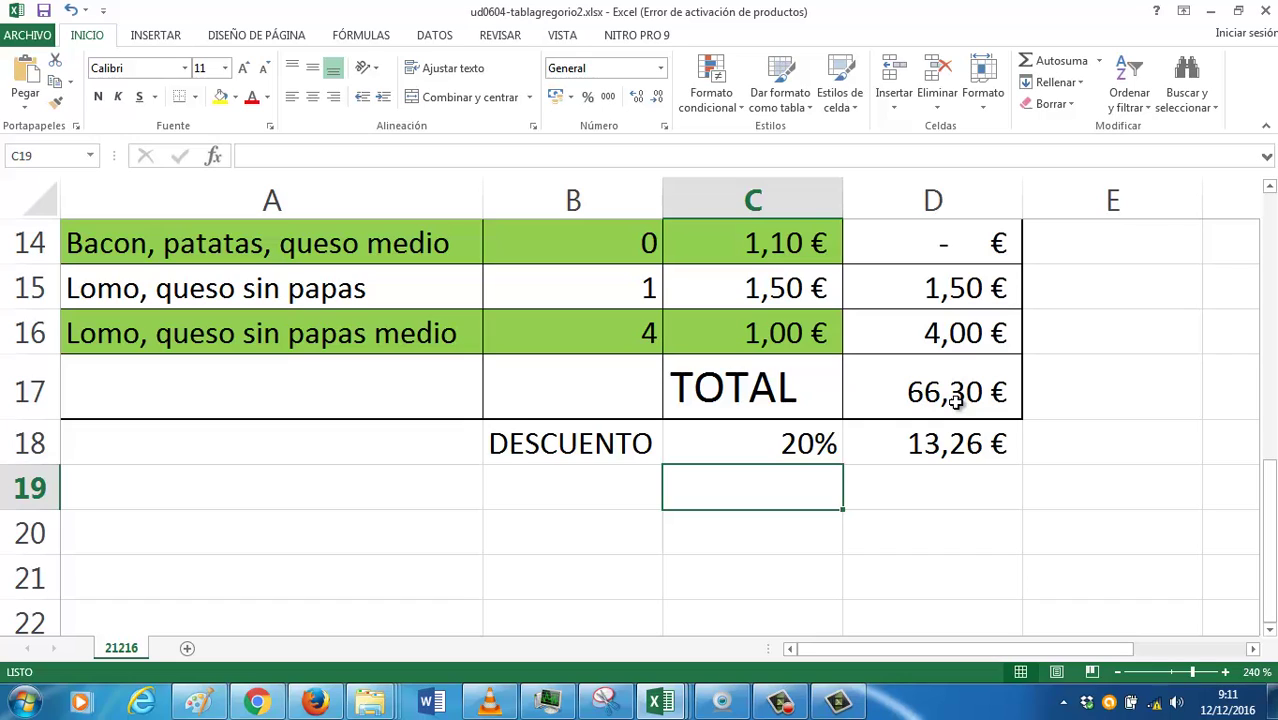
text(BASE IMPONIBLE)
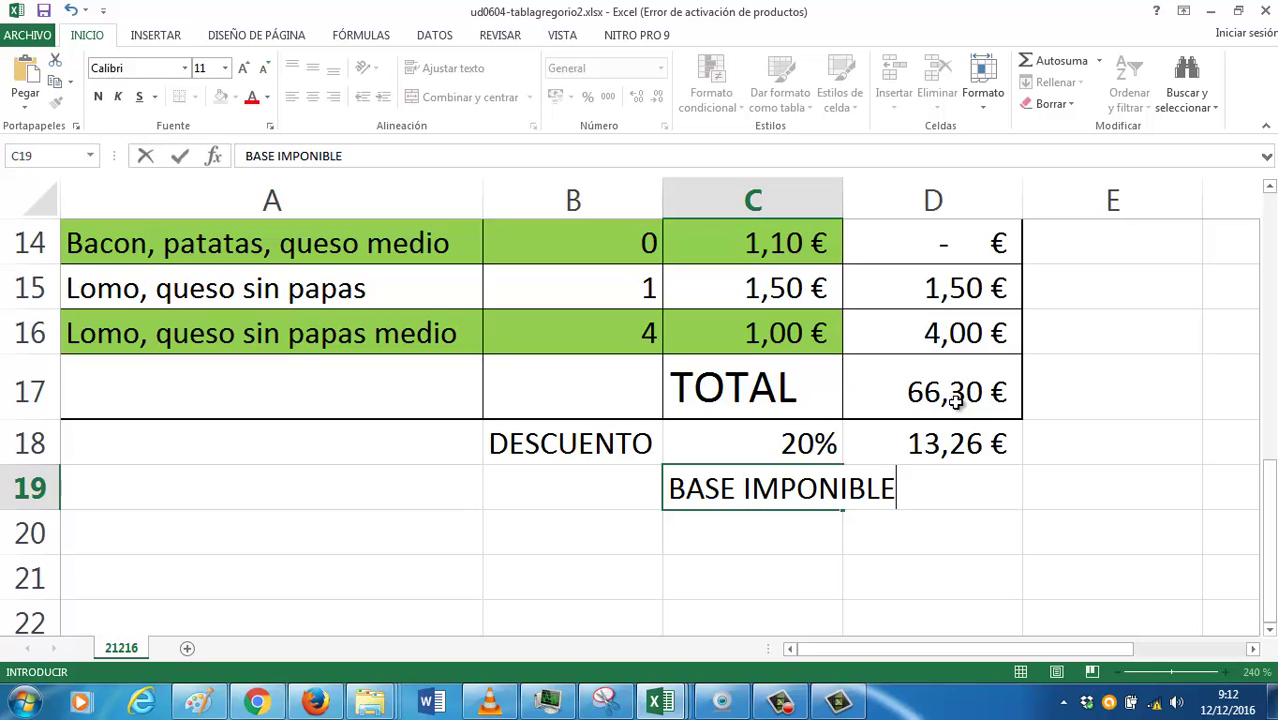
key(Return)
key(Up)
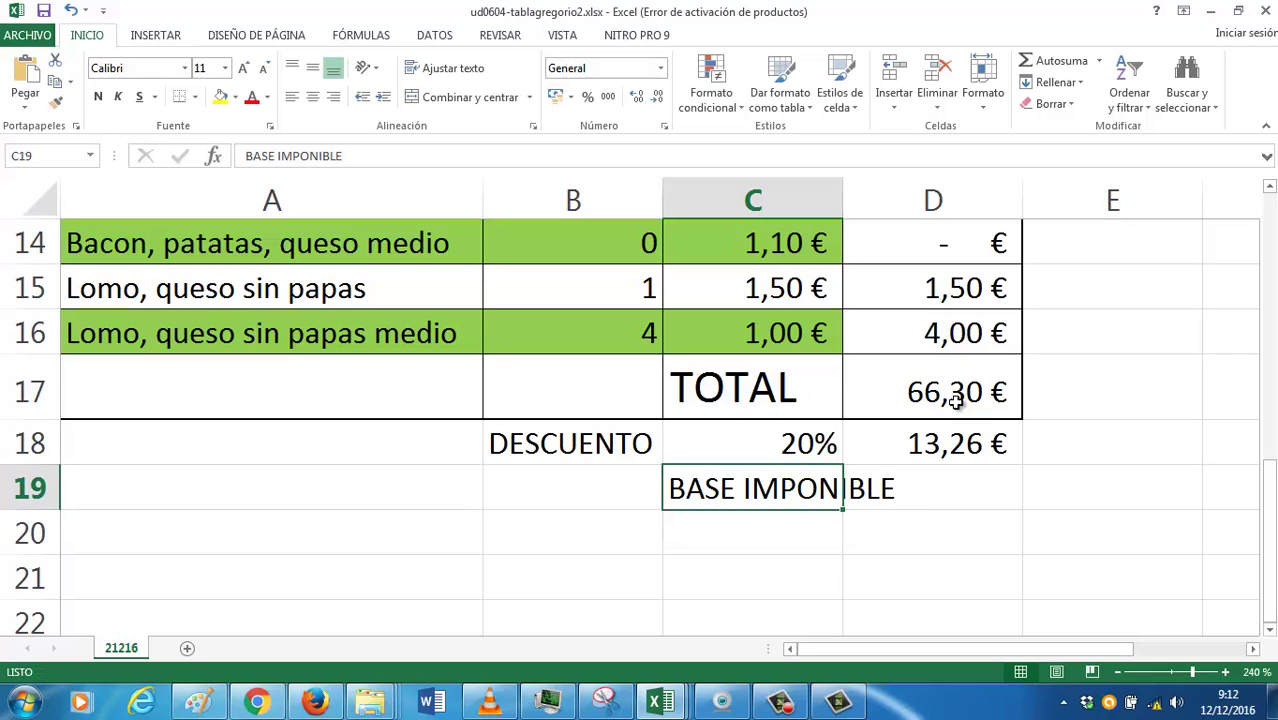
double_click(843, 199)
click(978, 516)
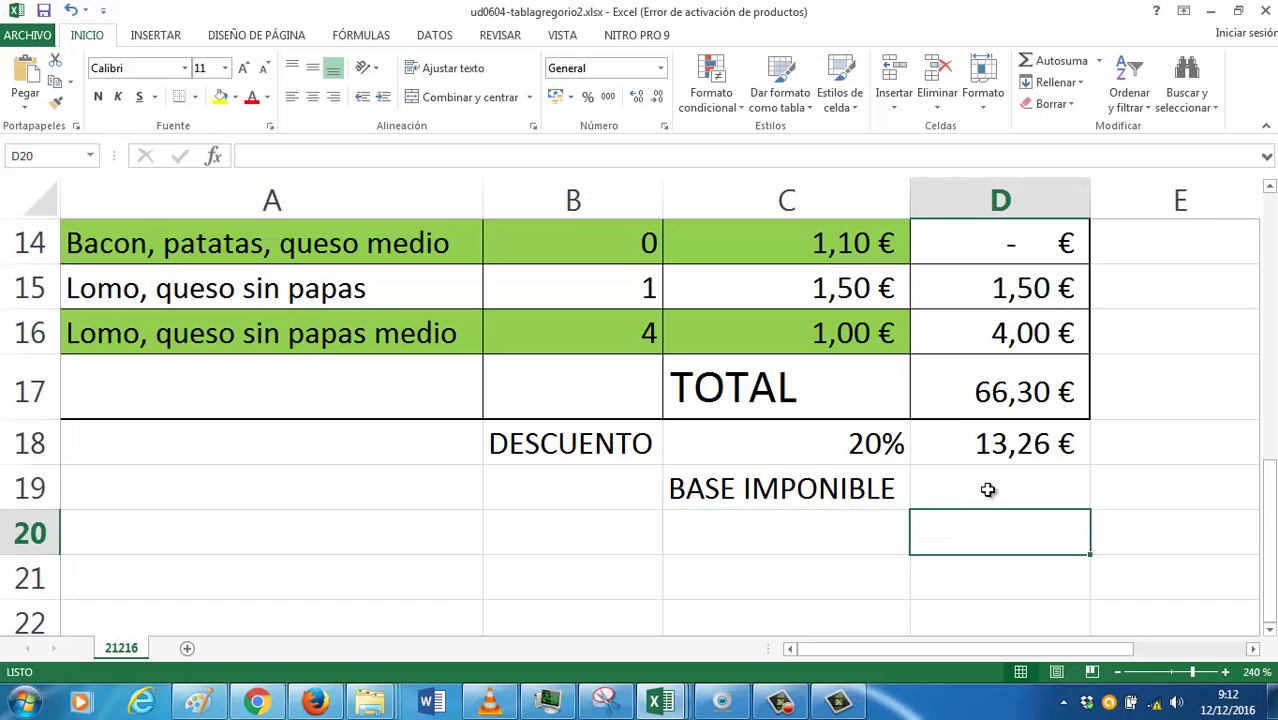
click(987, 489)
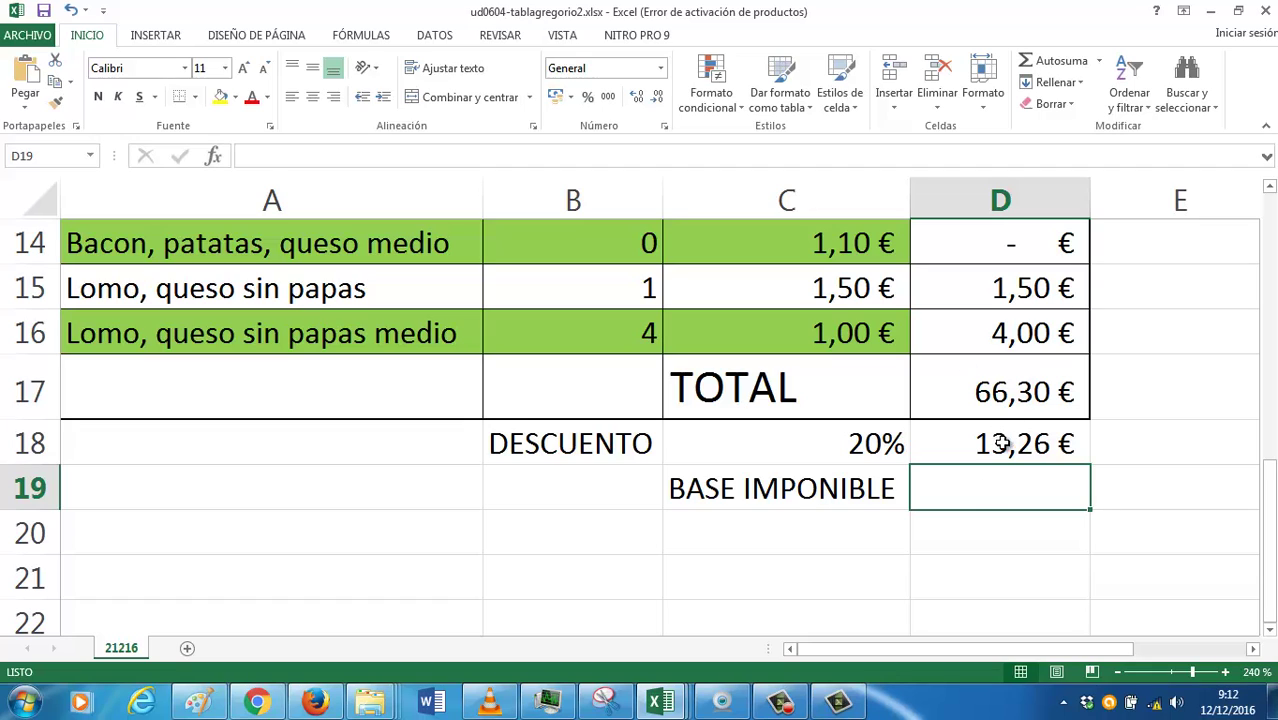
Clear the discount amount from cell D18
click(998, 446)
key(Delete)
key(Return)
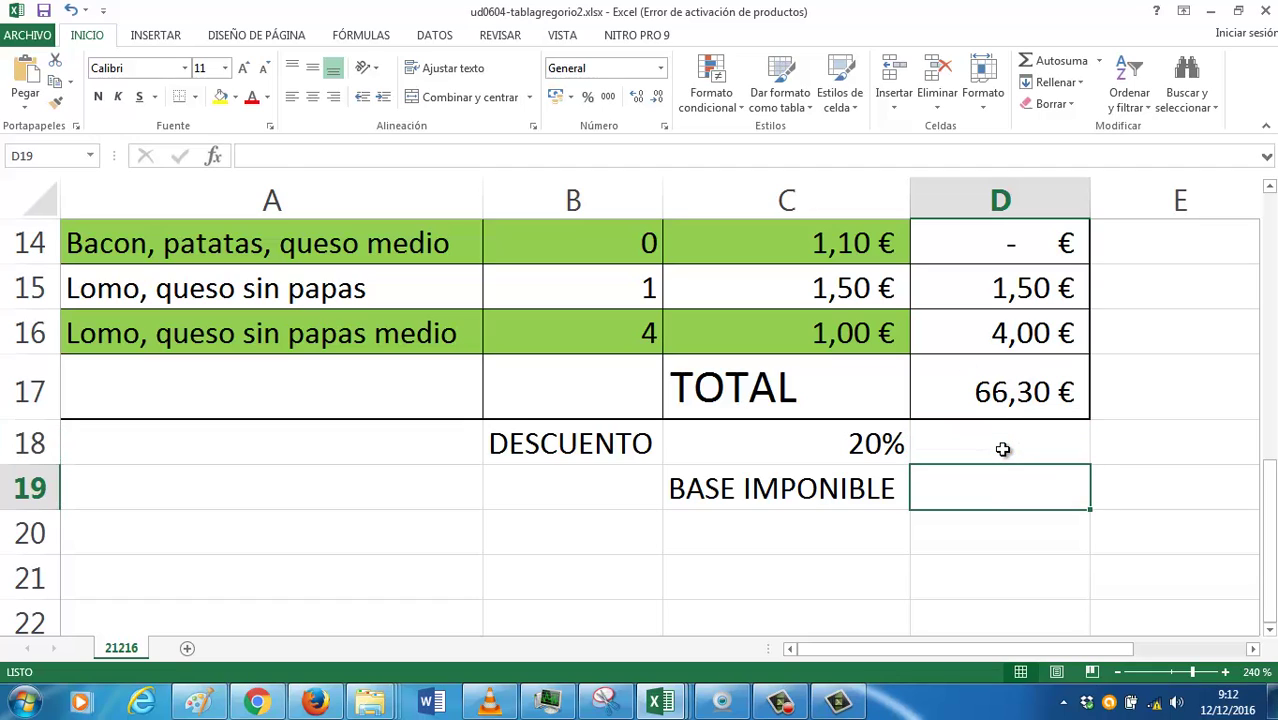
Enter the discount formula =C18*D17 in D18, multiplying the discount percentage by the total
click(1002, 449)
text(=)
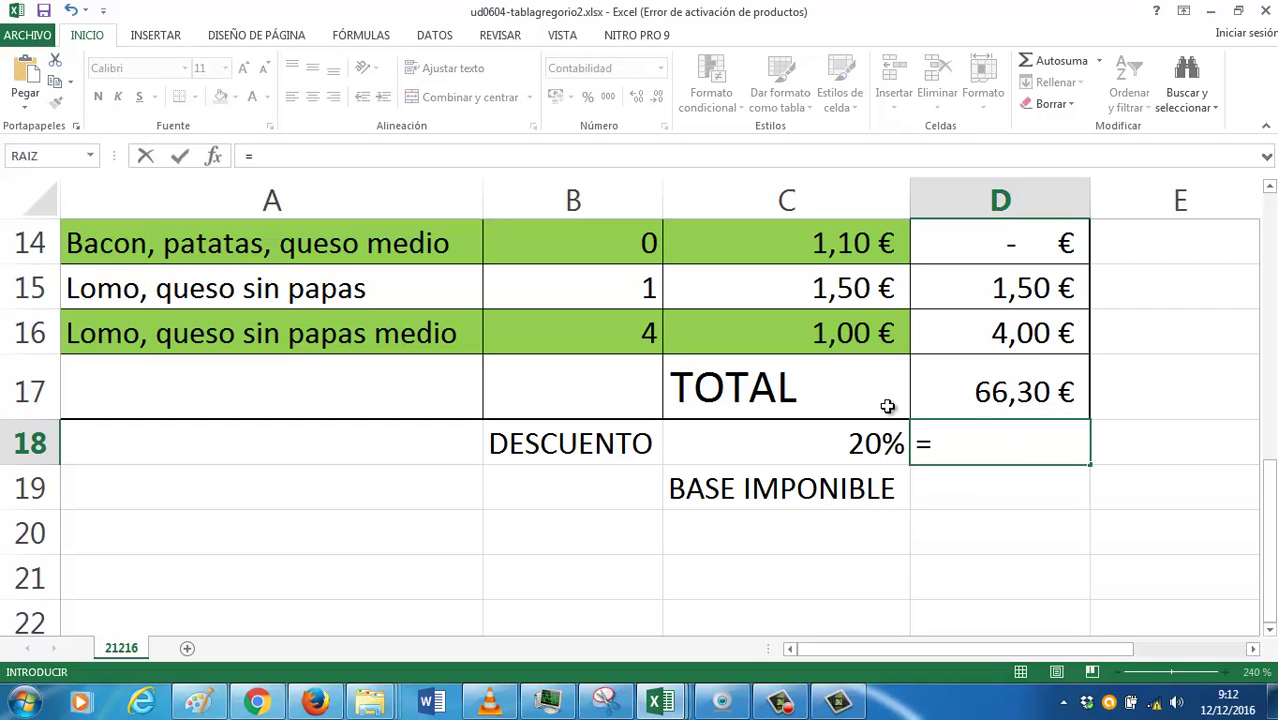
click(860, 446)
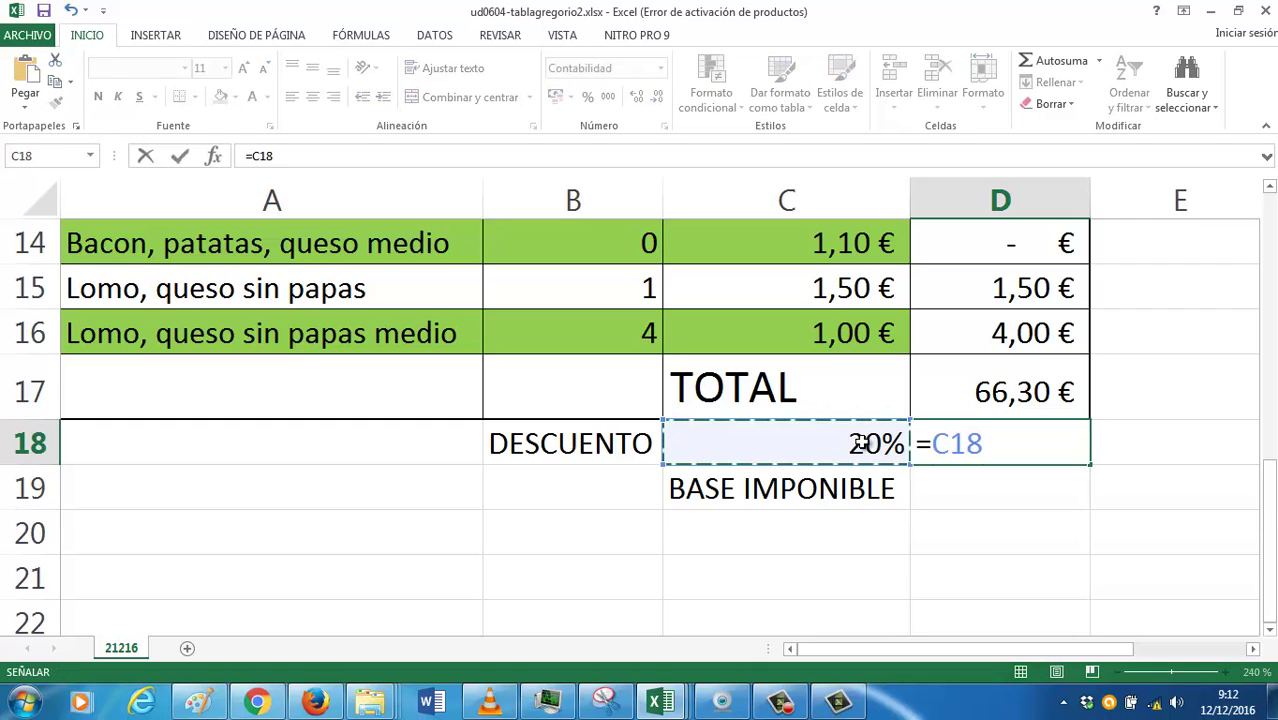
text(*)
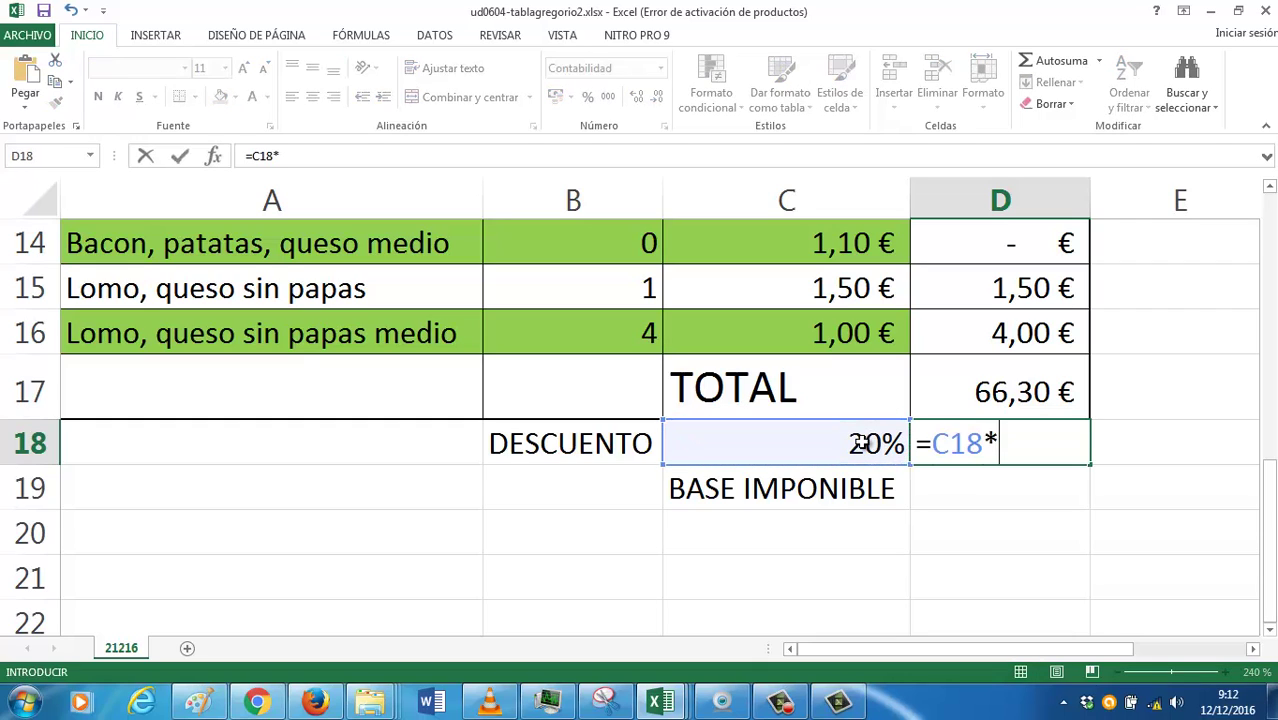
click(985, 368)
key(Return)
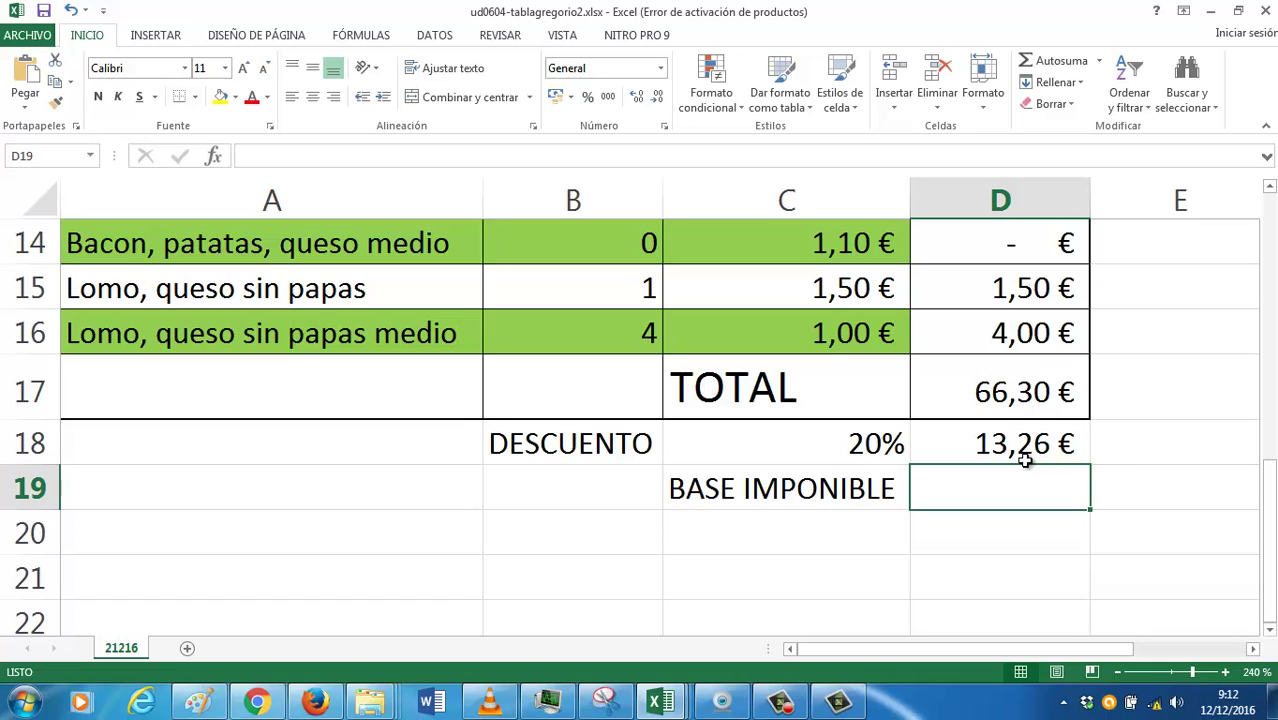
text(=)
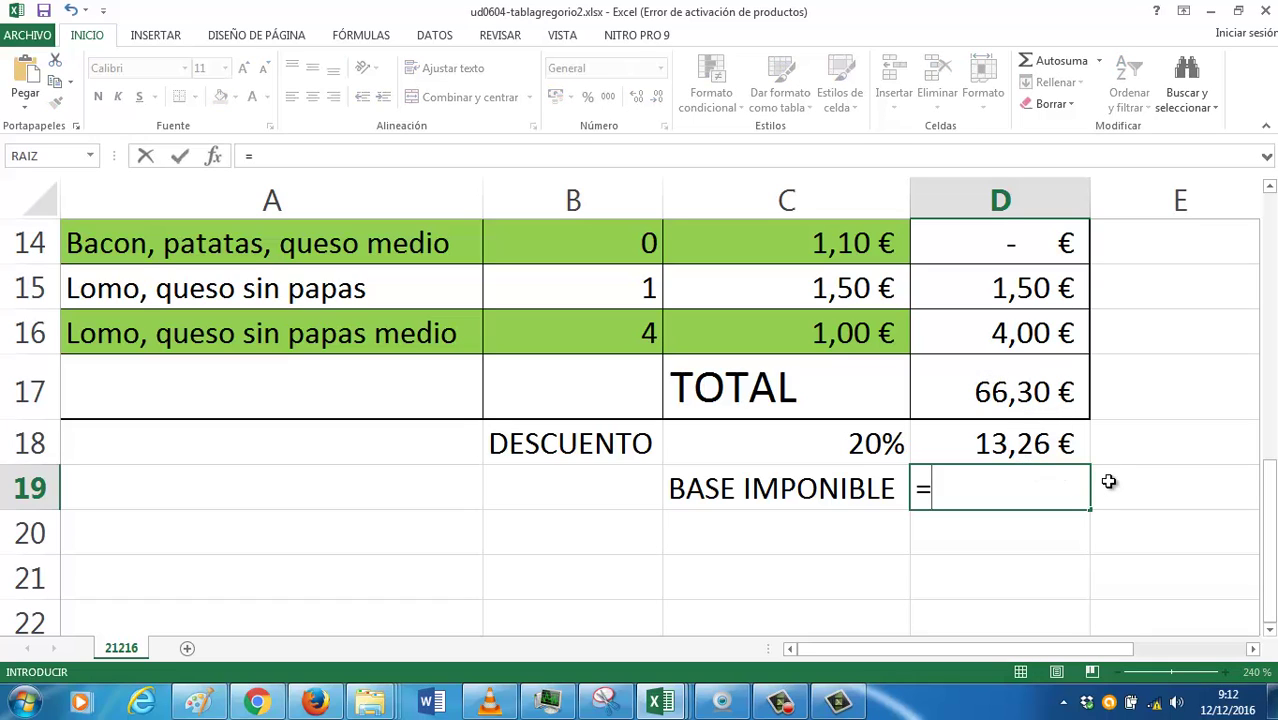
click(1037, 379)
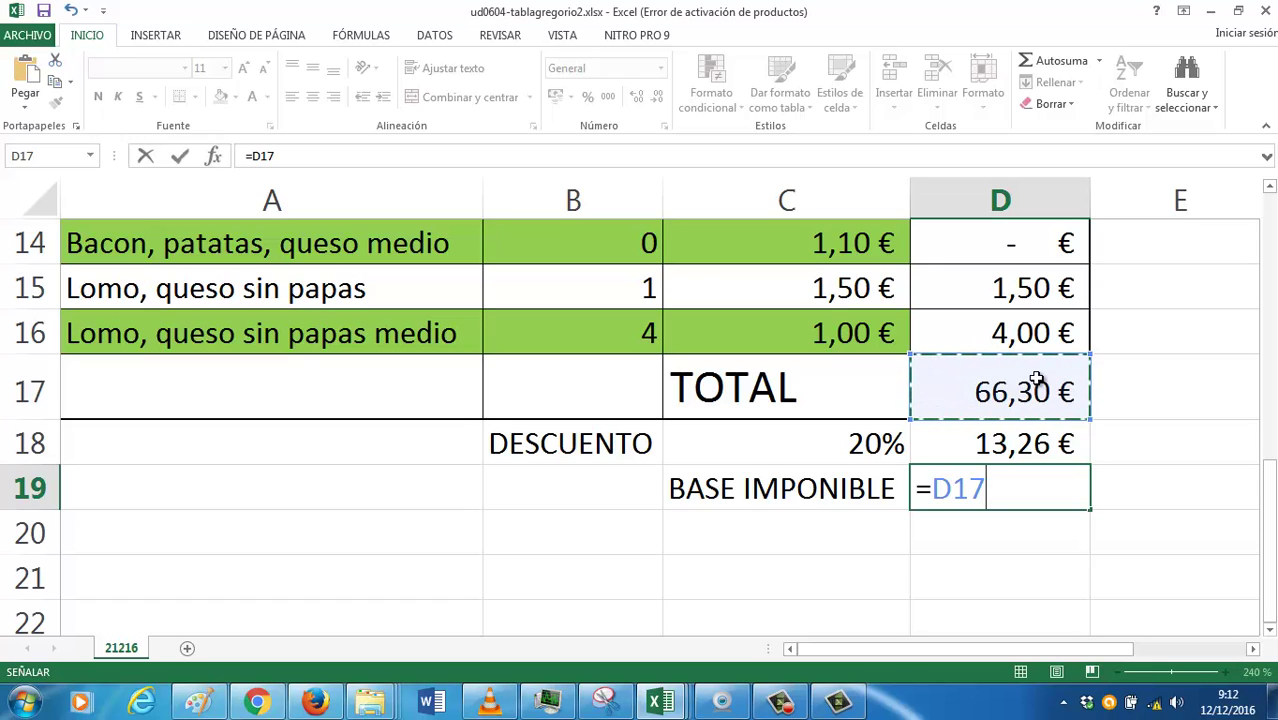
text(-)
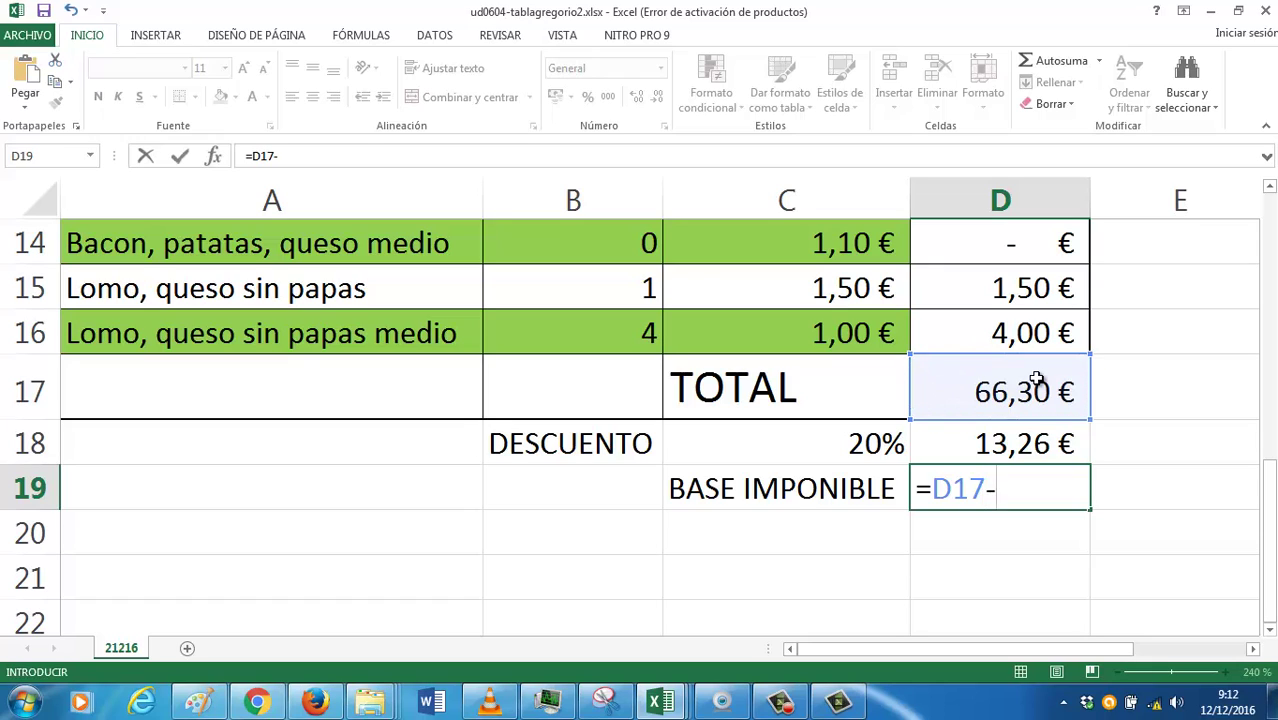
click(1022, 450)
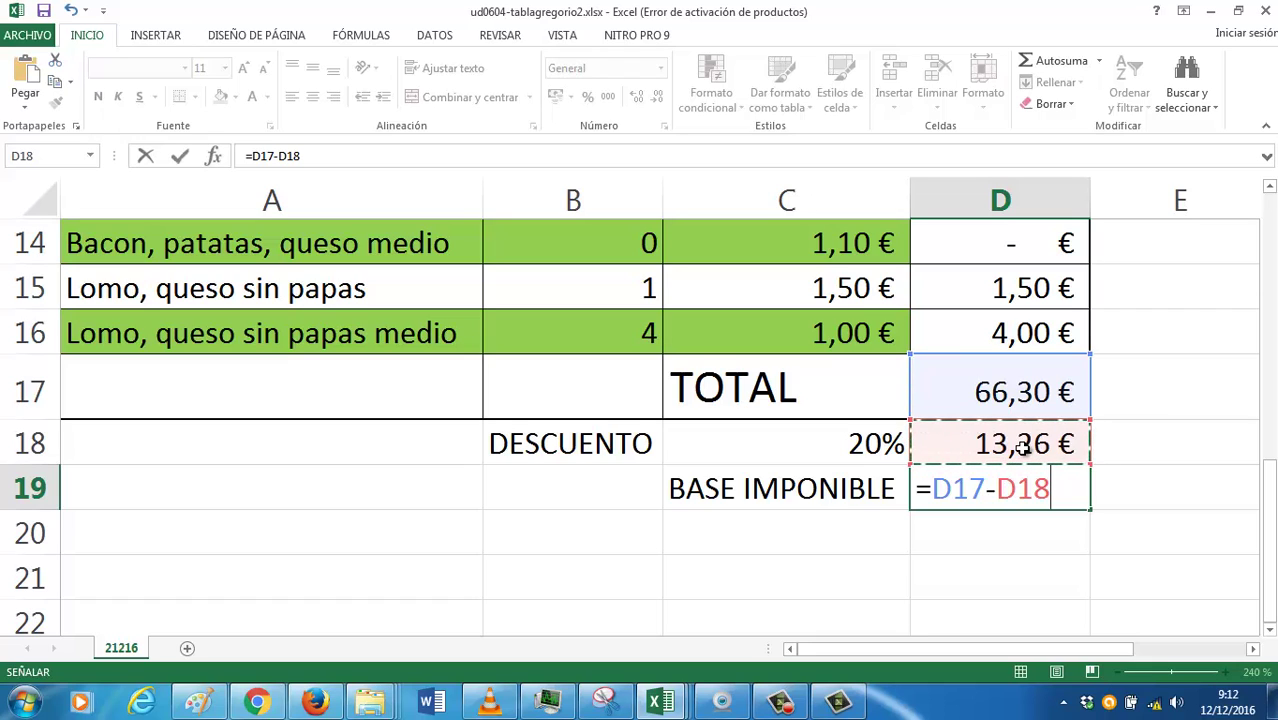
key(BackSpace)
key(BackSpace)
key(BackSpace)
key(BackSpace)
key(BackSpace)
key(BackSpace)
key(BackSpace)
key(BackSpace)
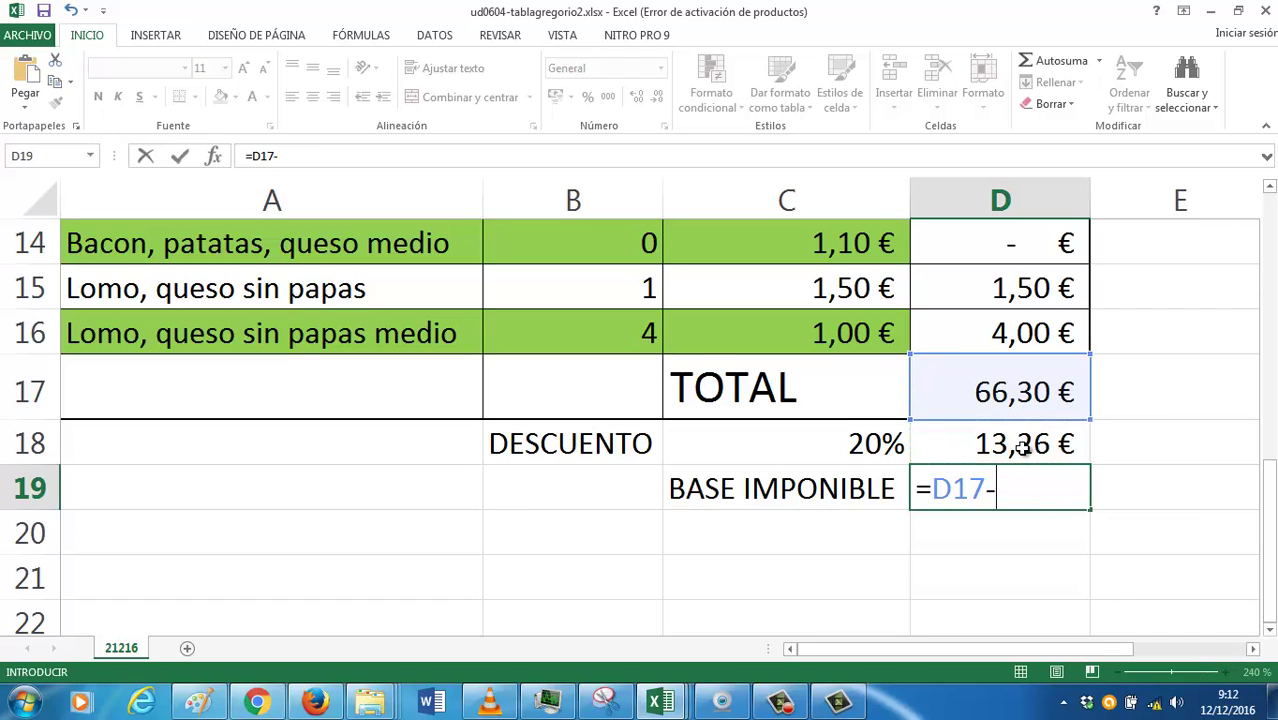
key(Return)
key(Up)
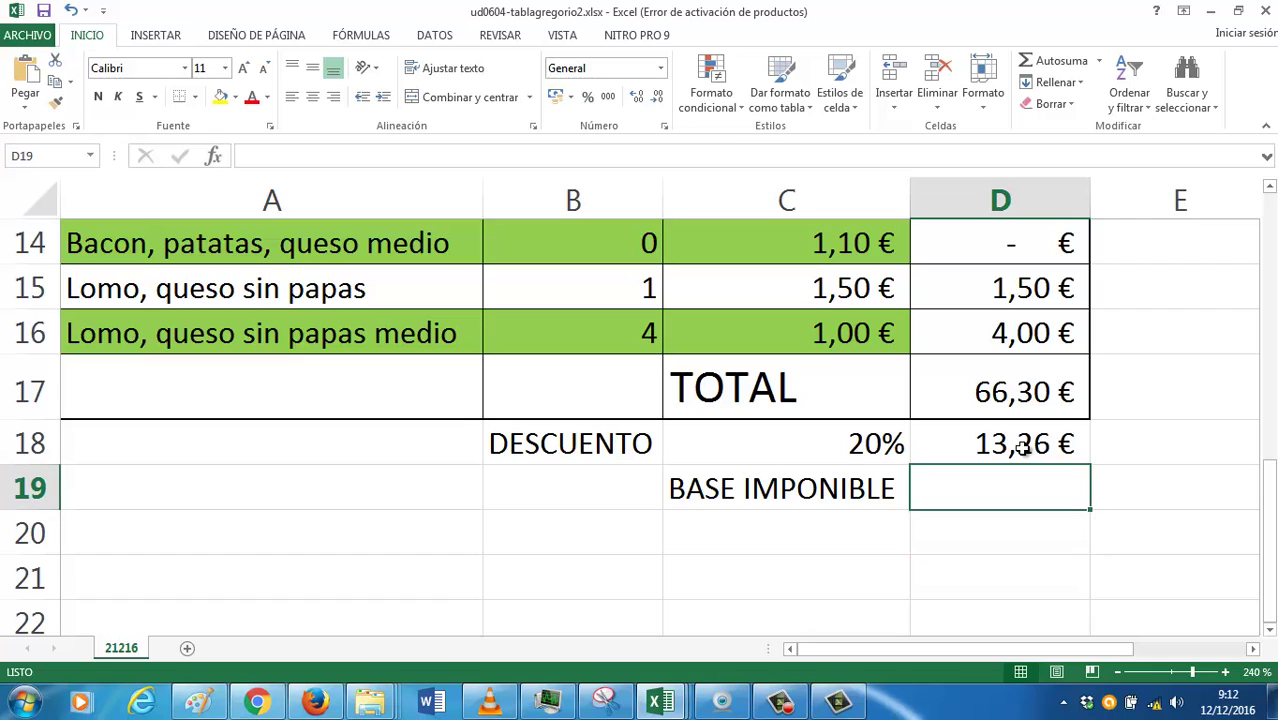
Calculate the BASE IMPONIBLE amount in D19 with =D17-D18, subtracting the discount from the total
text(=)
click(1022, 388)
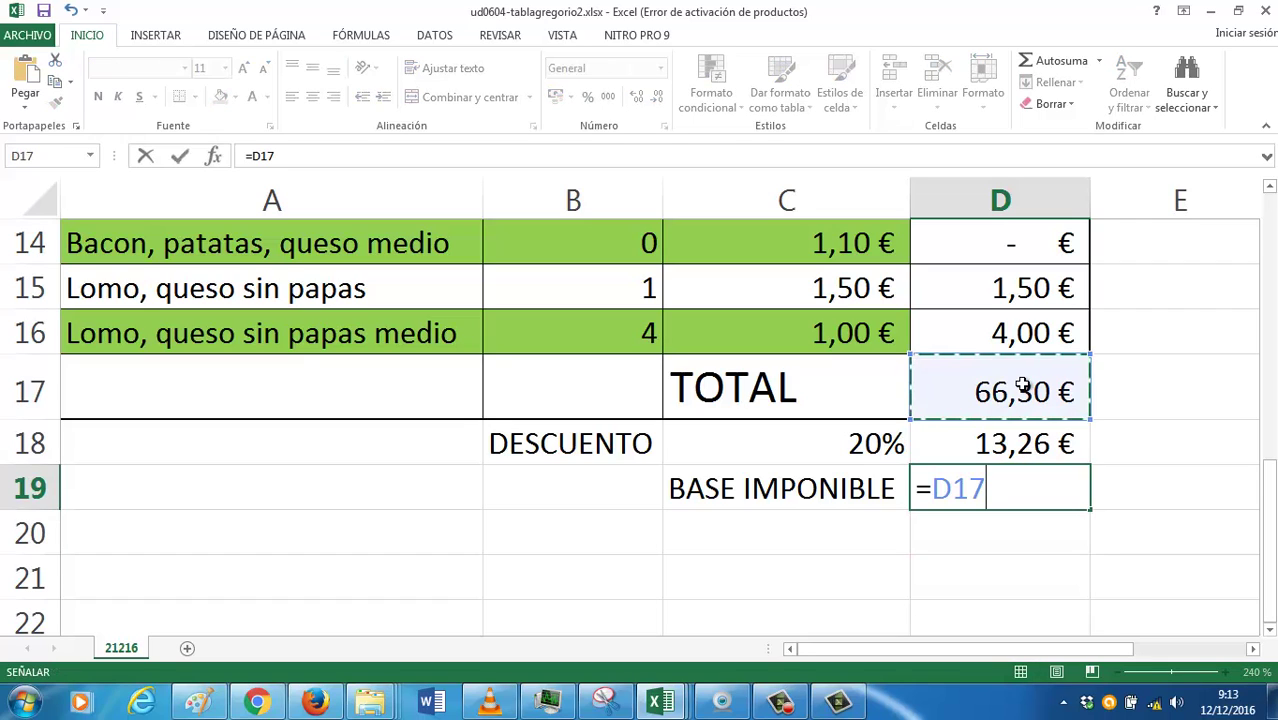
text(-)
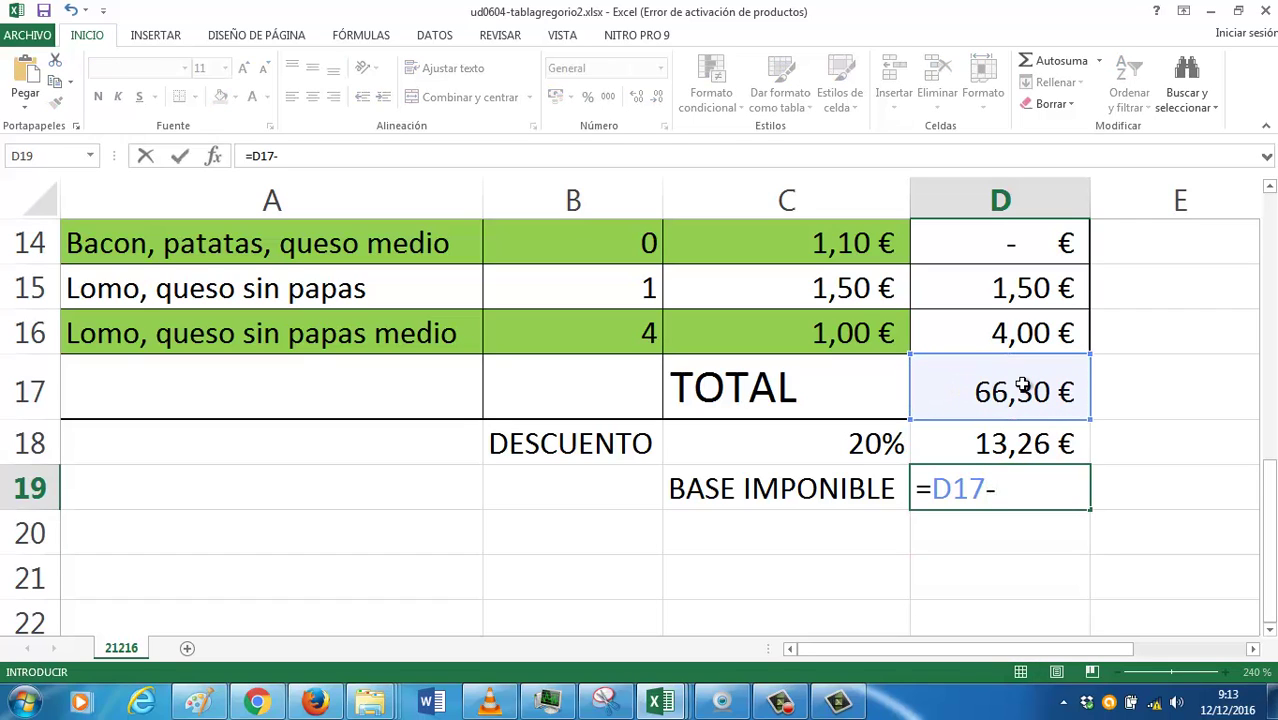
click(1008, 445)
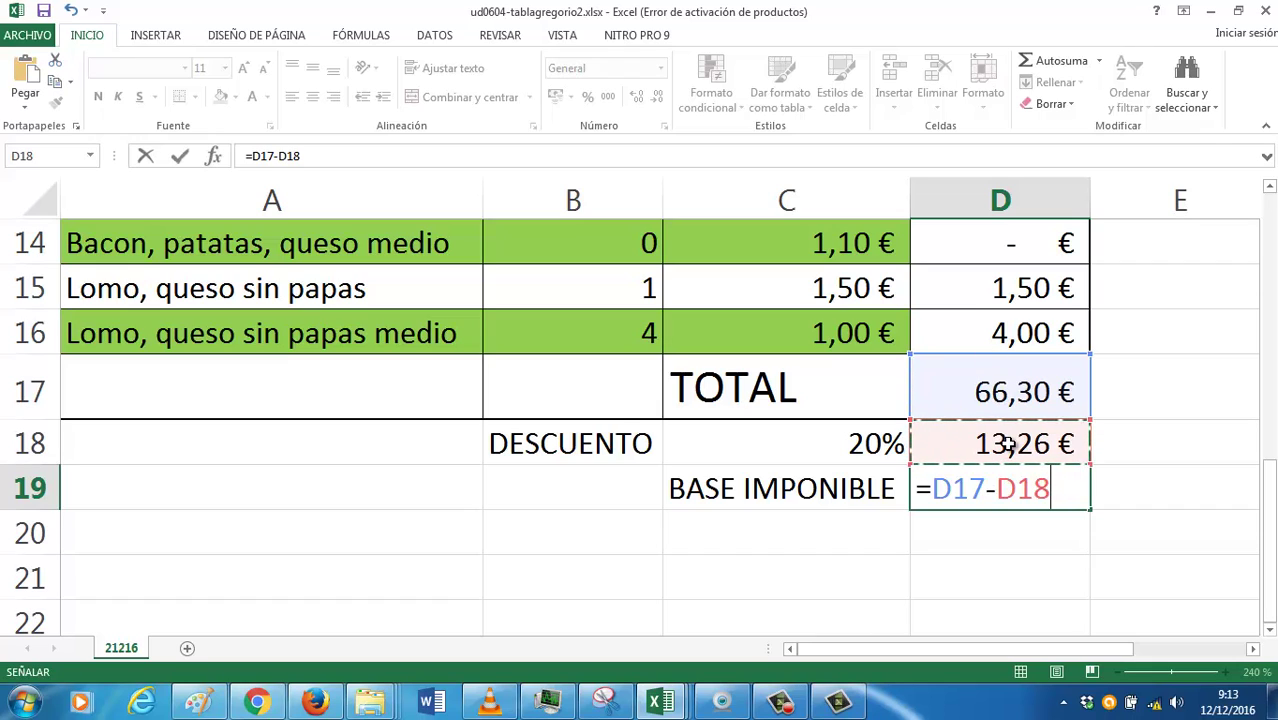
key(ctrl+Return)
key(Return)
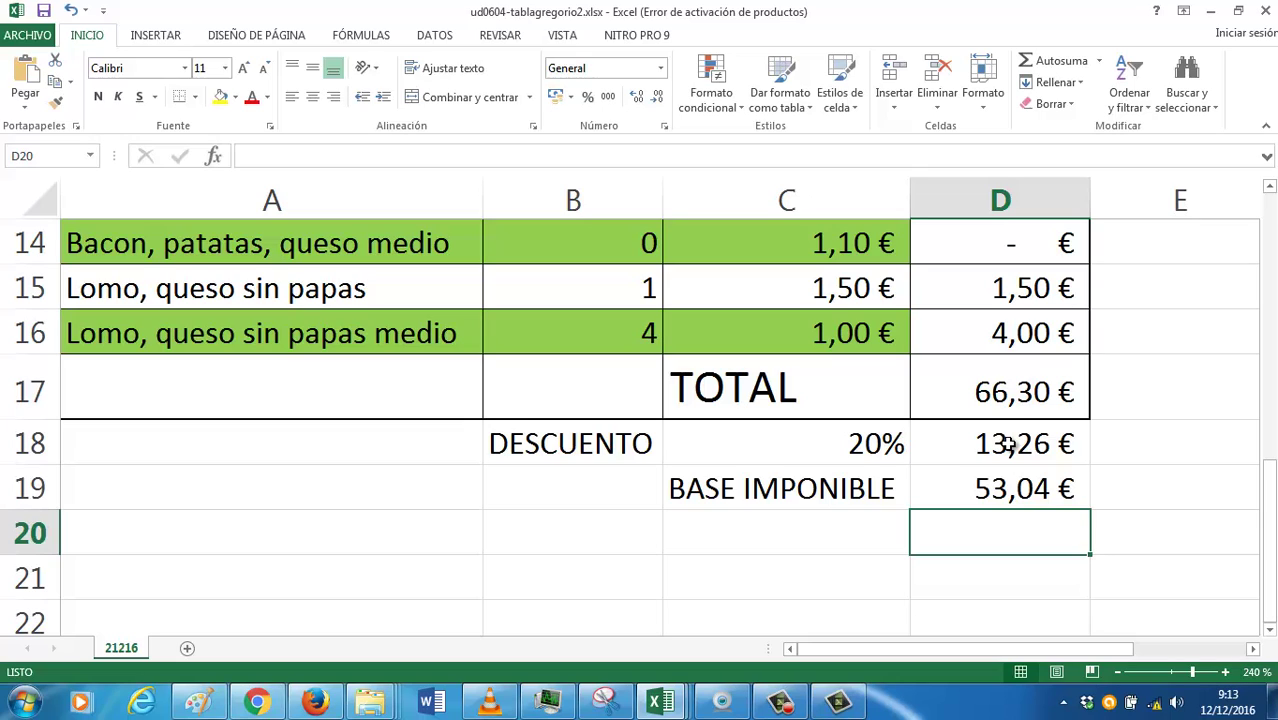
Enter the label IVA in B20 and its rate 0,10 in C20, formatted as a percentage
key(Left)
key(Left)
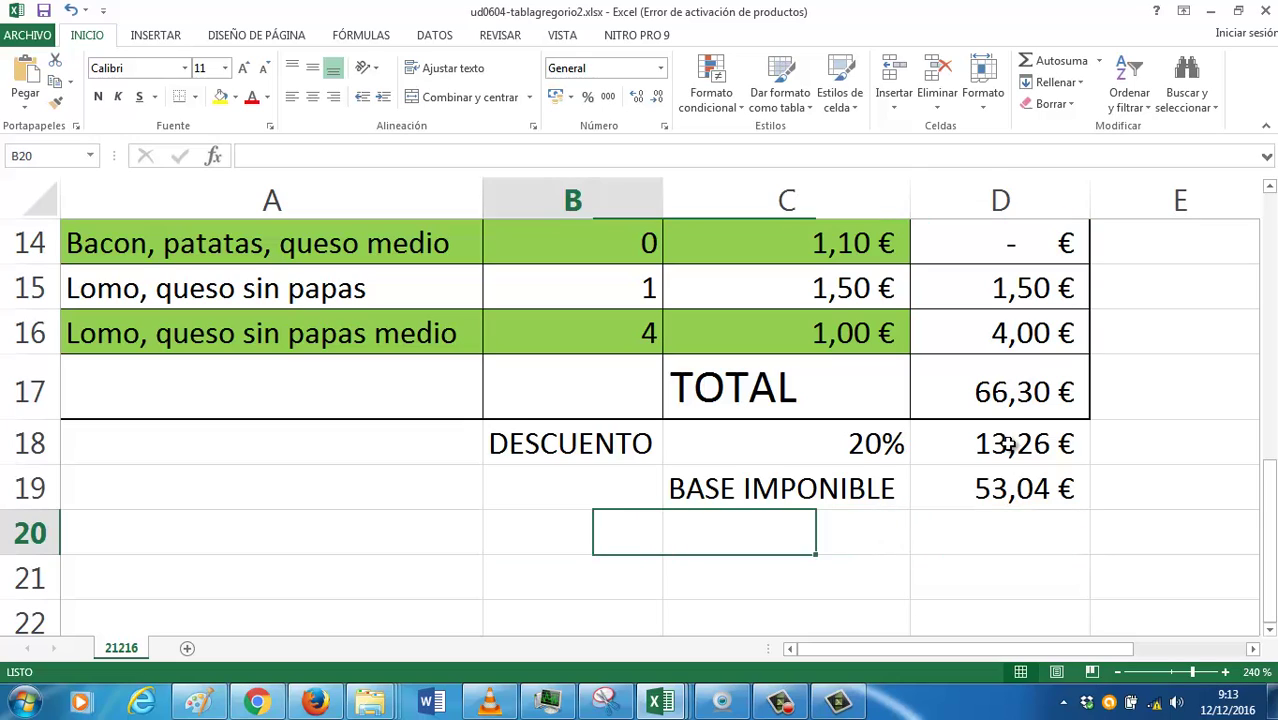
text(IVA)
key(Tab)
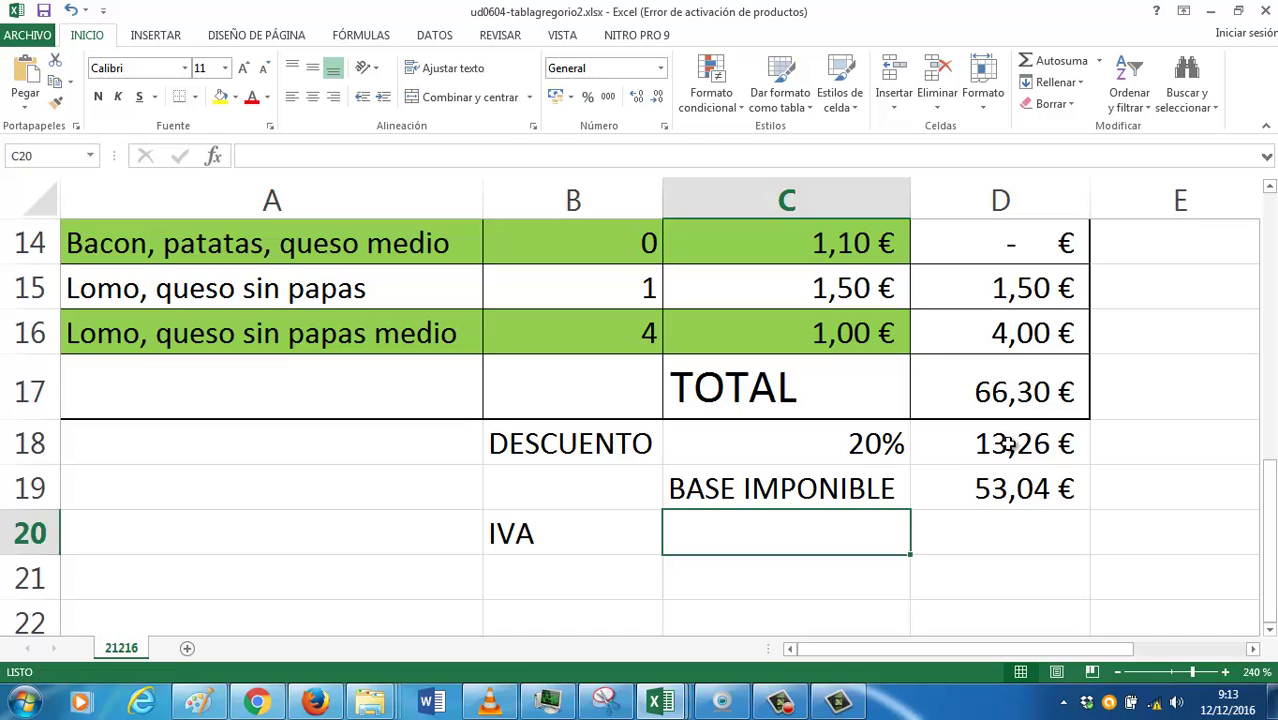
text(0,10)
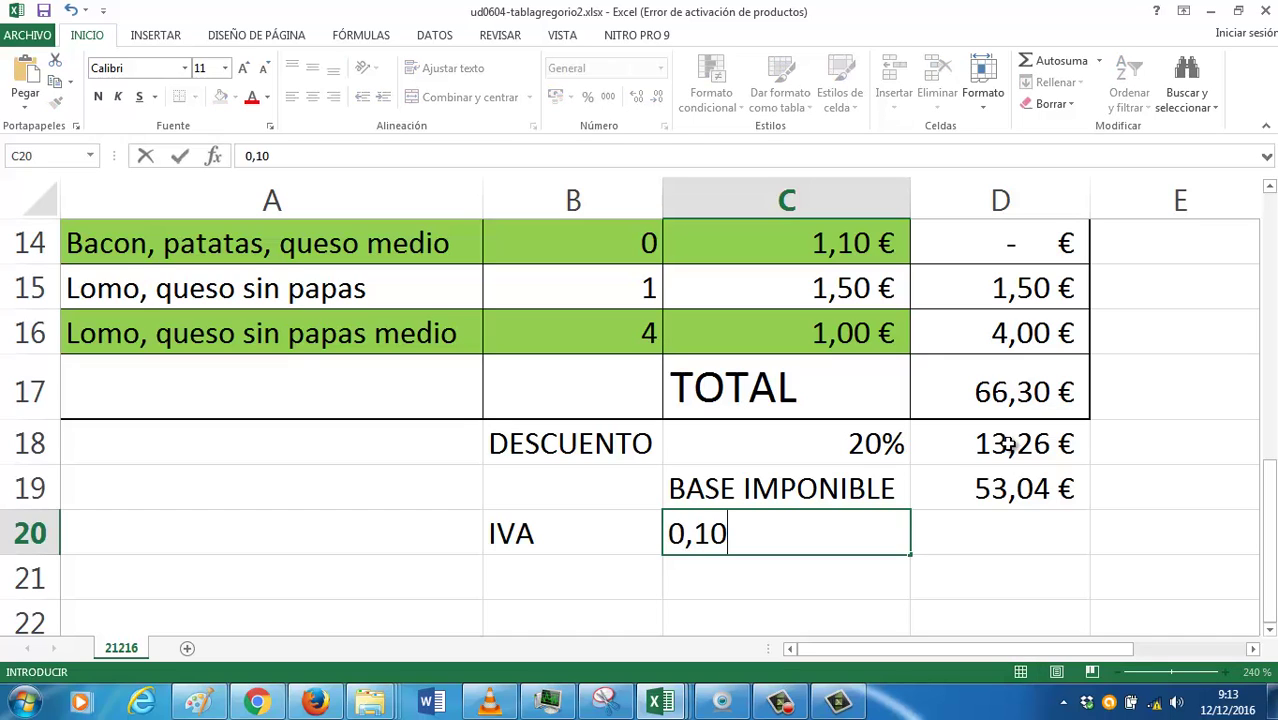
key(Return)
key(Left)
key(Up)
key(Right)
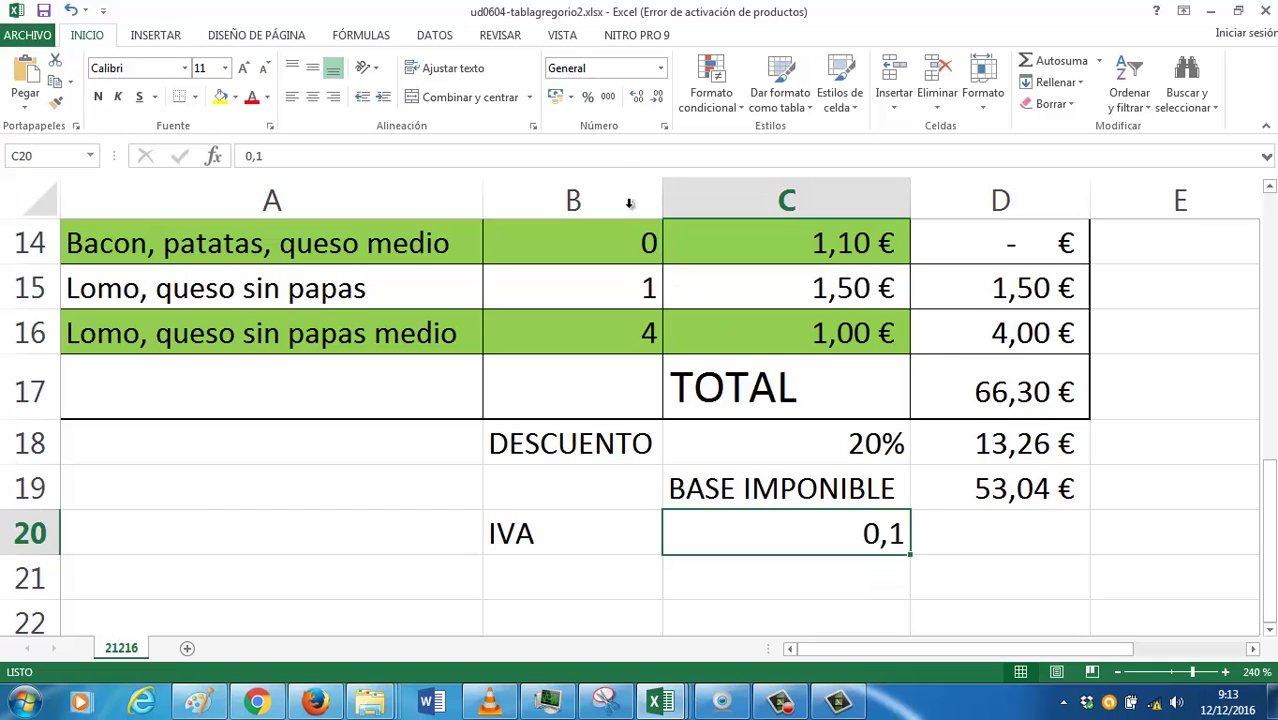
click(587, 96)
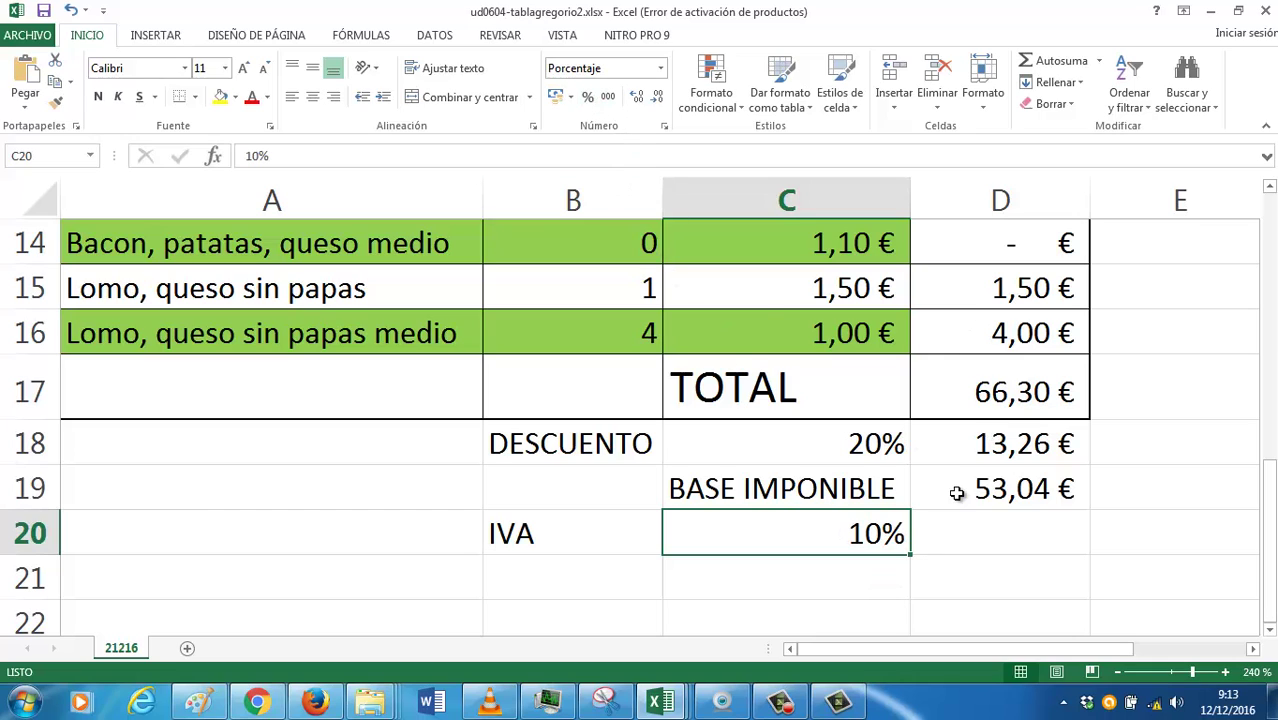
Calculate the IVA amount in D20 with =C20*D19, applying the tax rate to the BASE IMPONIBLE
click(975, 530)
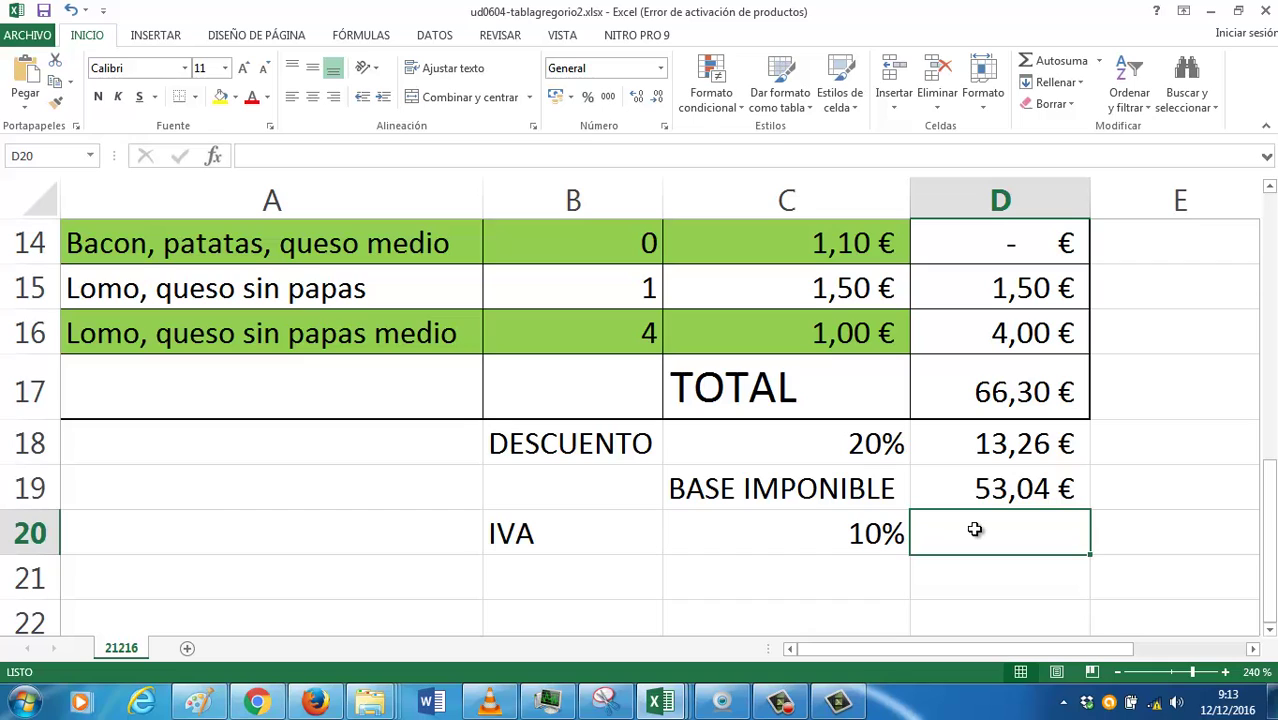
text(=)
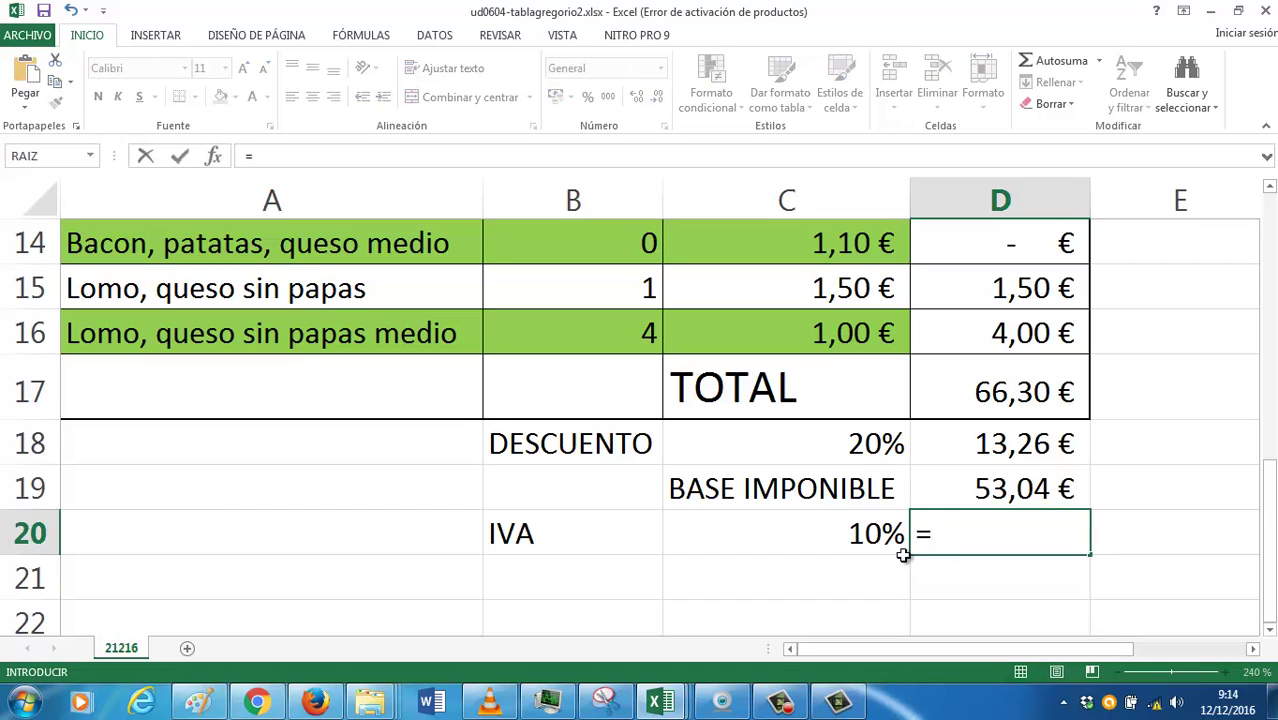
click(868, 540)
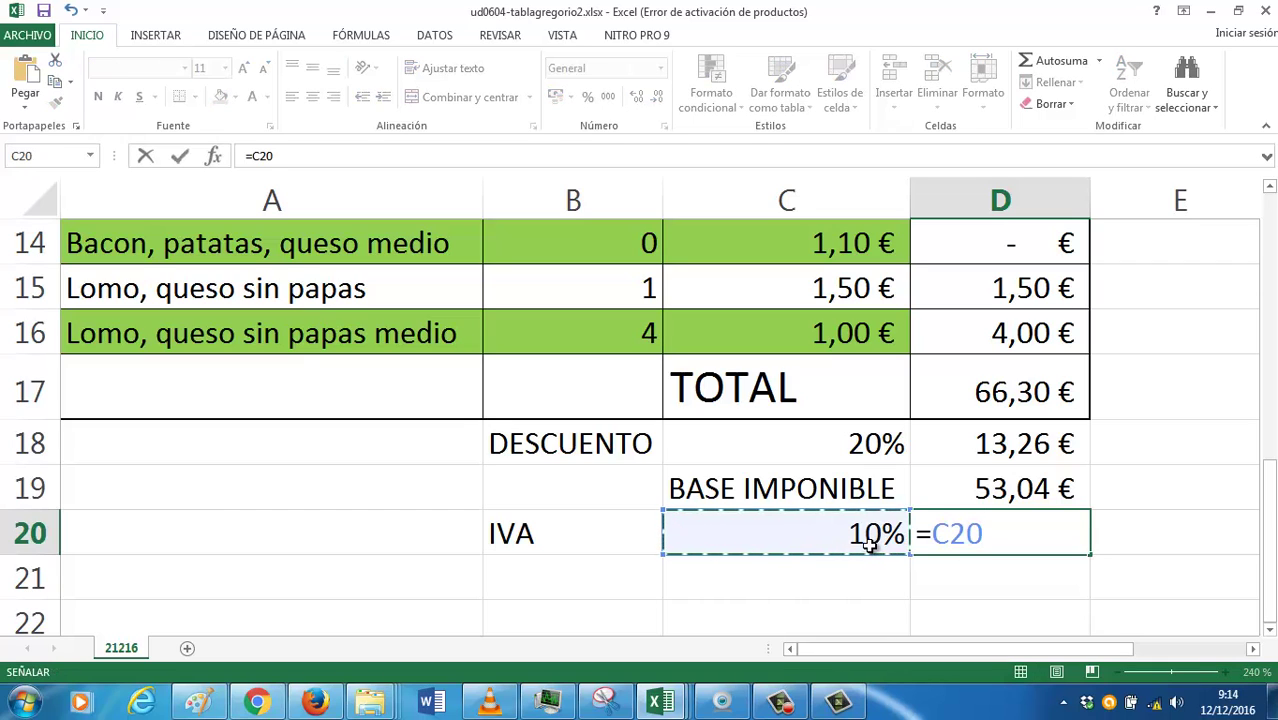
text(*)
click(939, 482)
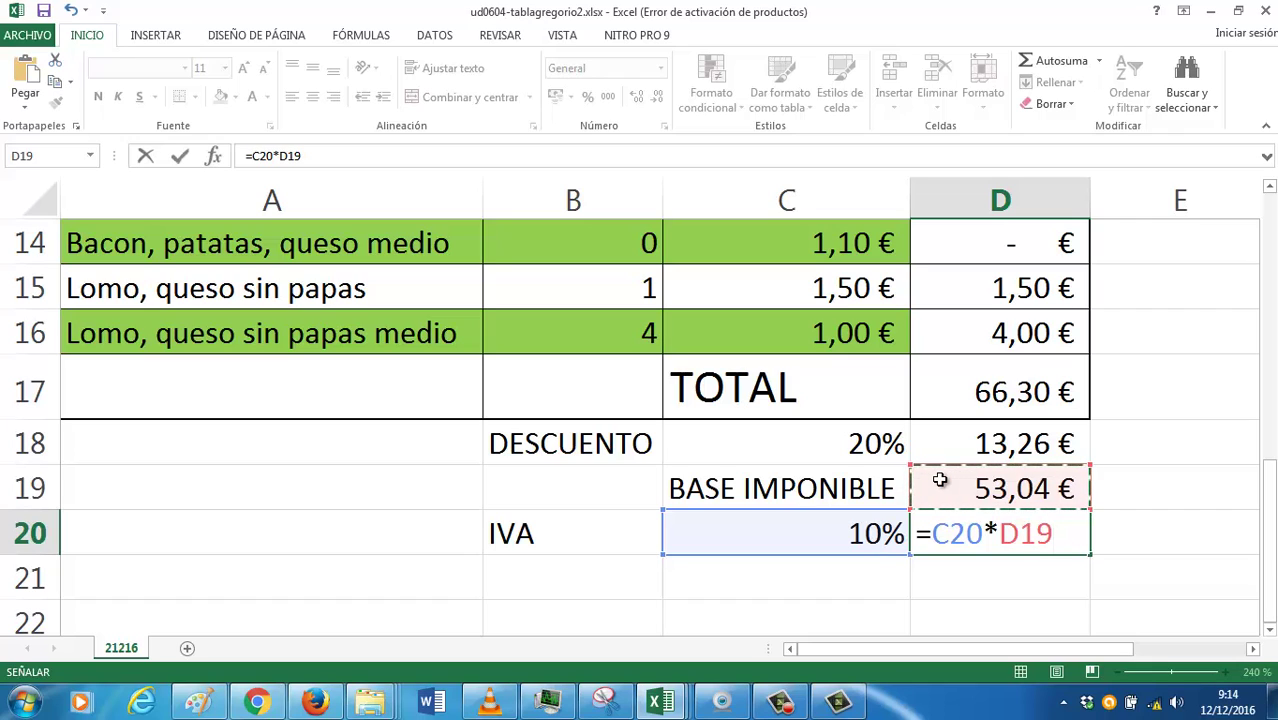
key(Return)
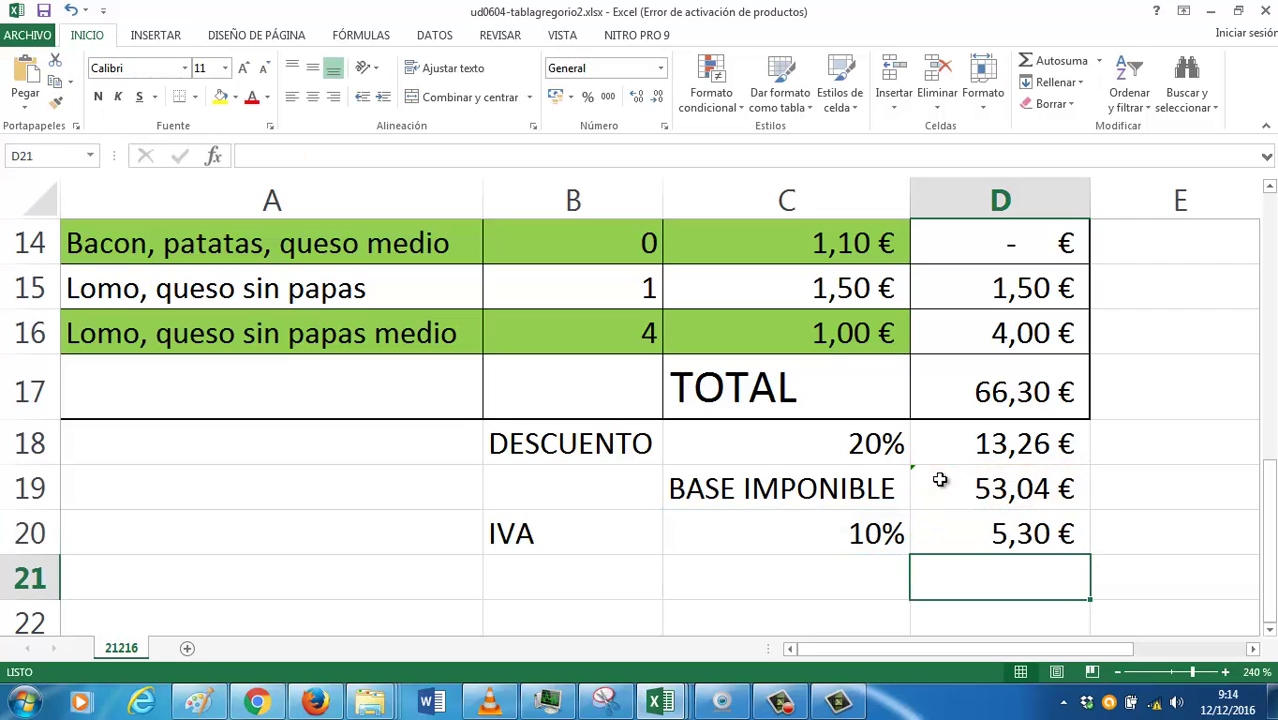
Enter the label TOTAL FACT. in C21, below the IVA rate
key(Left)
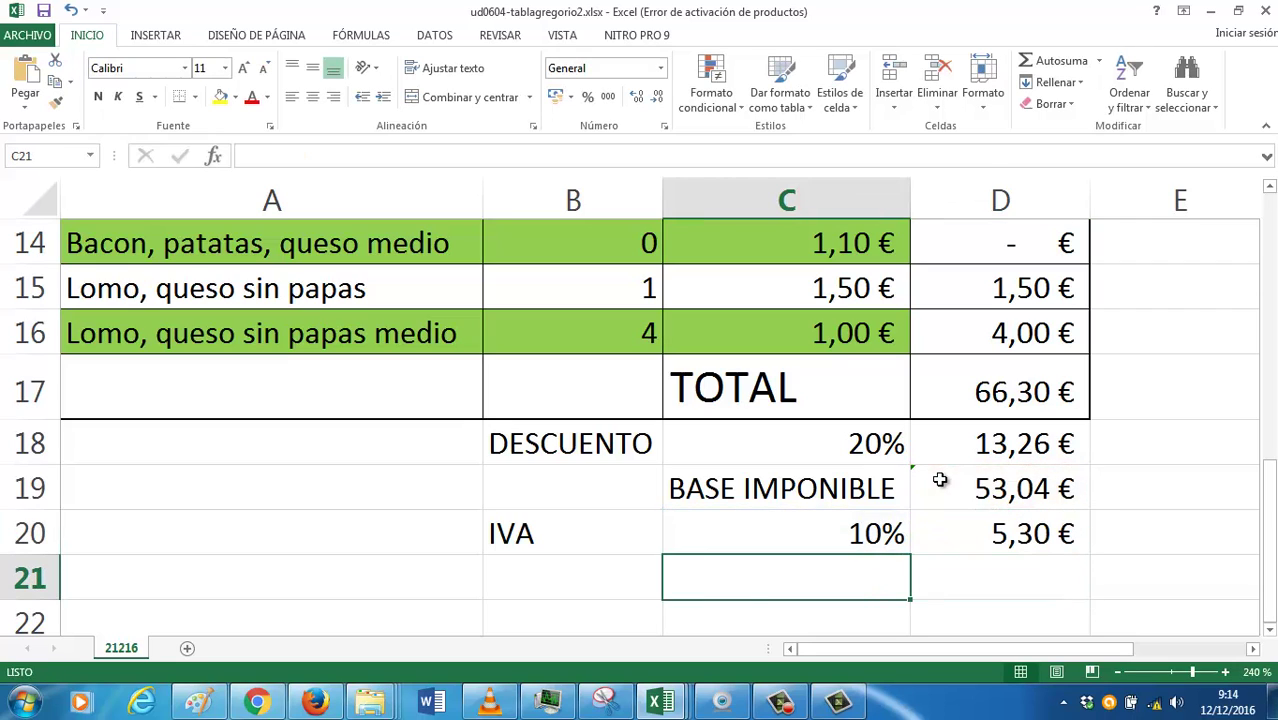
text(TOTAL F)
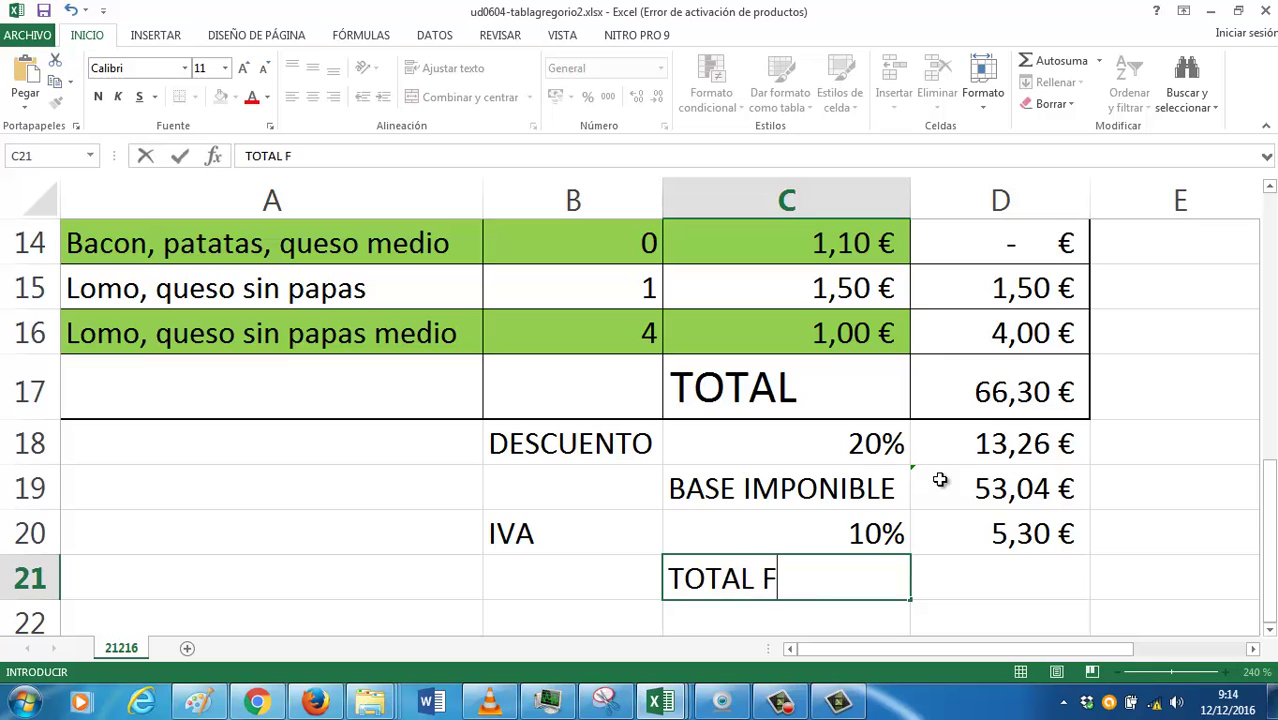
text(ACT.)
key(Tab)
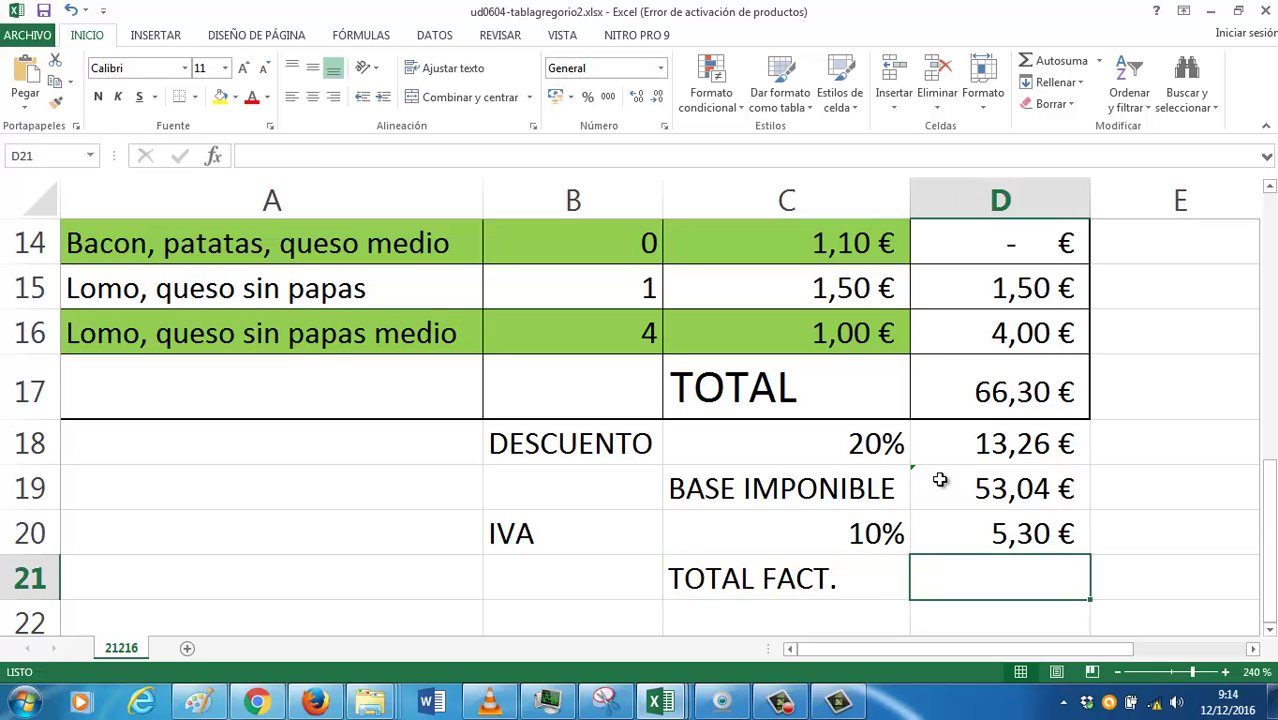
Calculate the invoice total in D21 with =D19+D20, adding the IVA amount to the BASE IMPONIBLE
text(=)
click(940, 480)
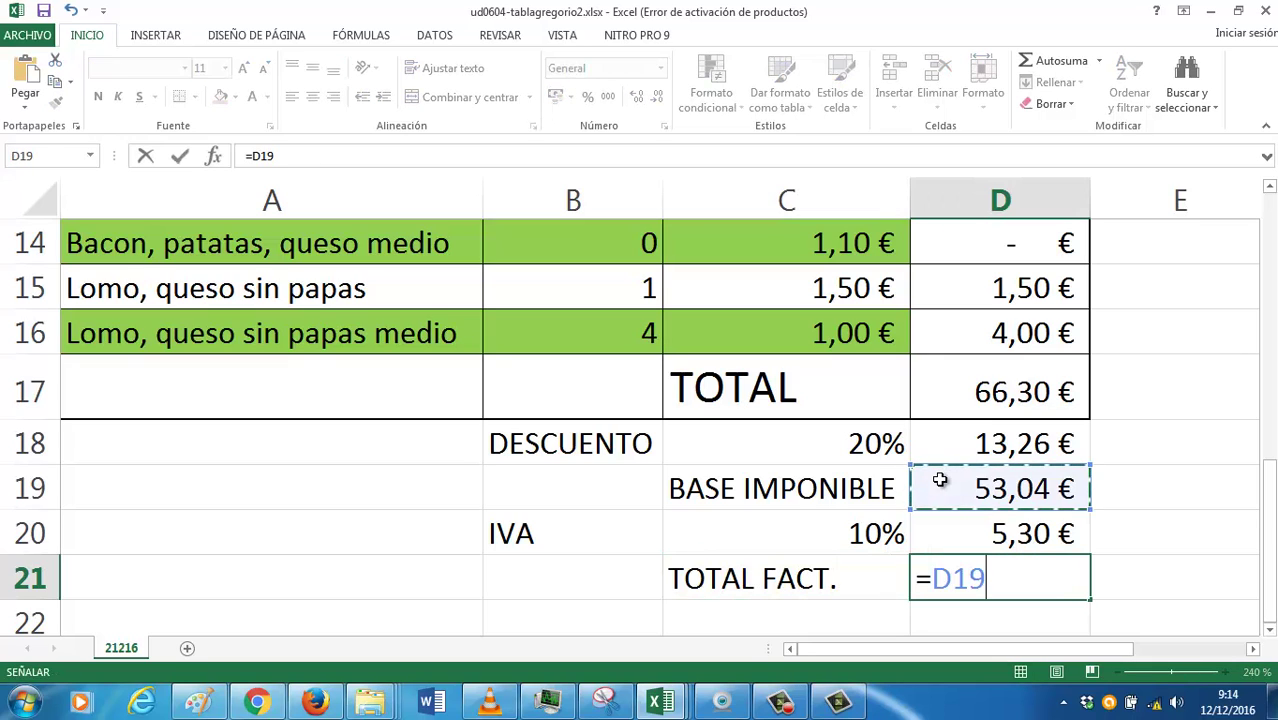
text(-)
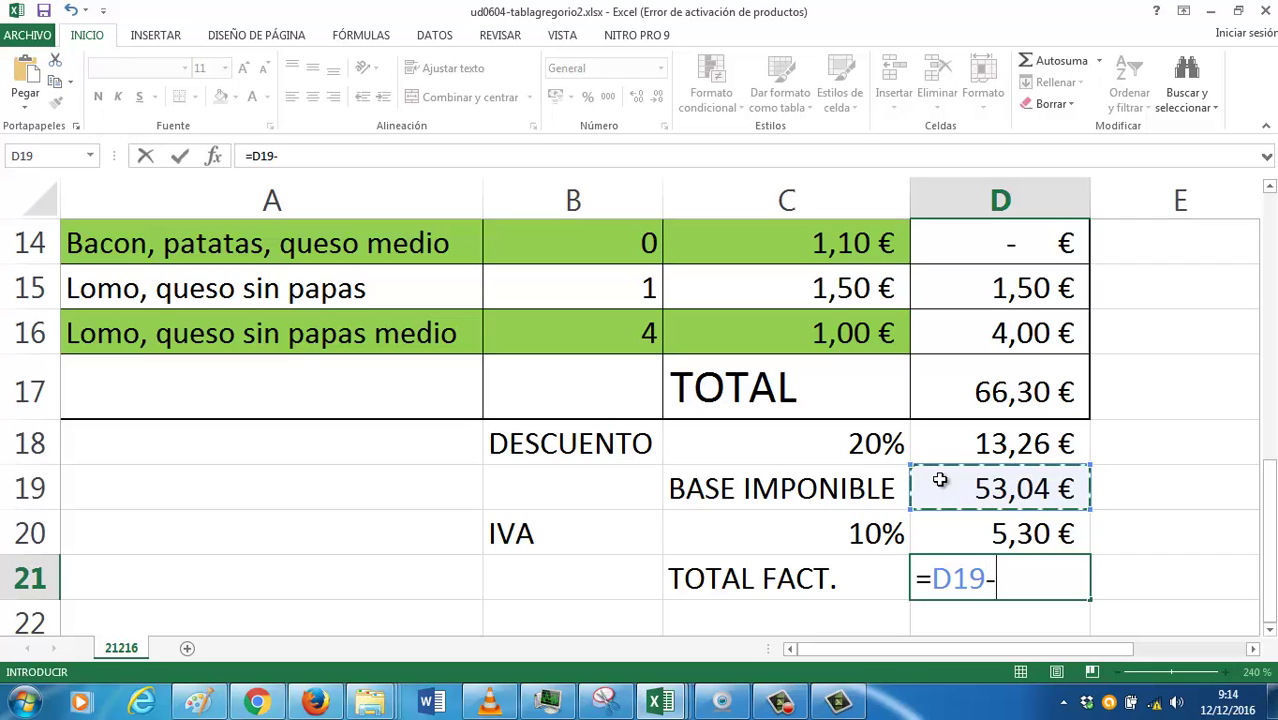
click(971, 534)
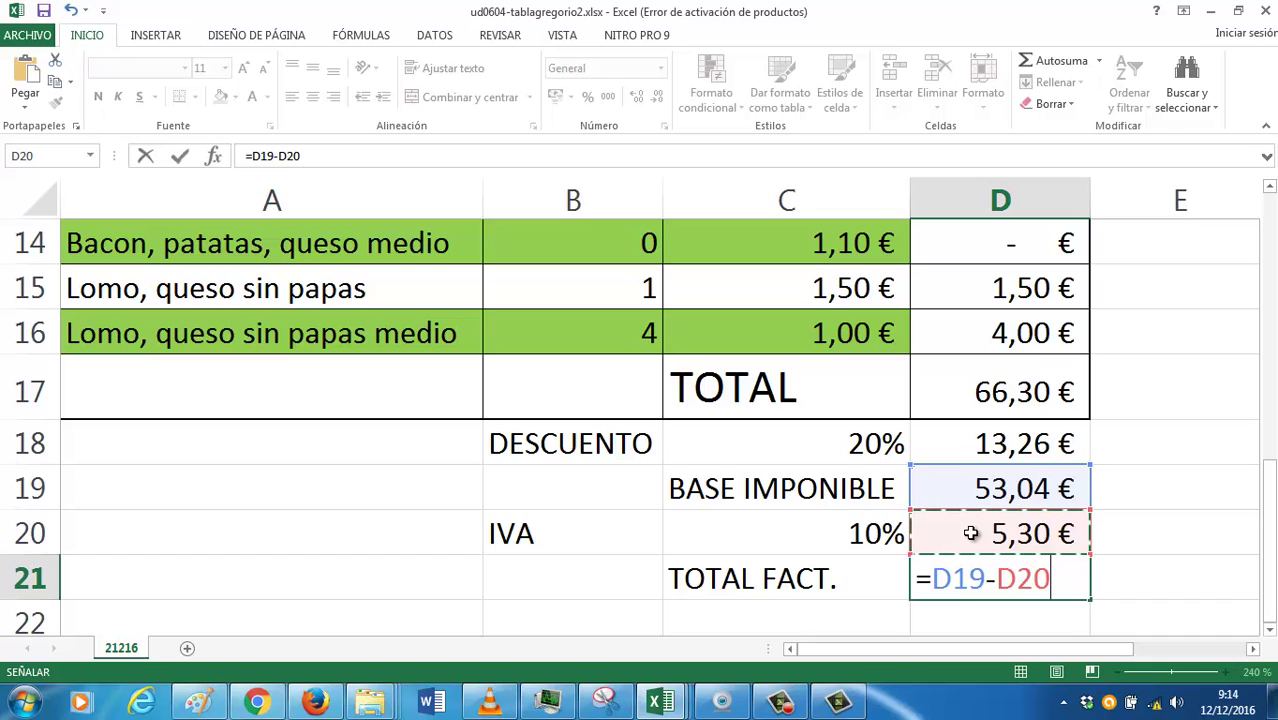
key(BackSpace)
key(BackSpace)
key(BackSpace)
key(BackSpace)
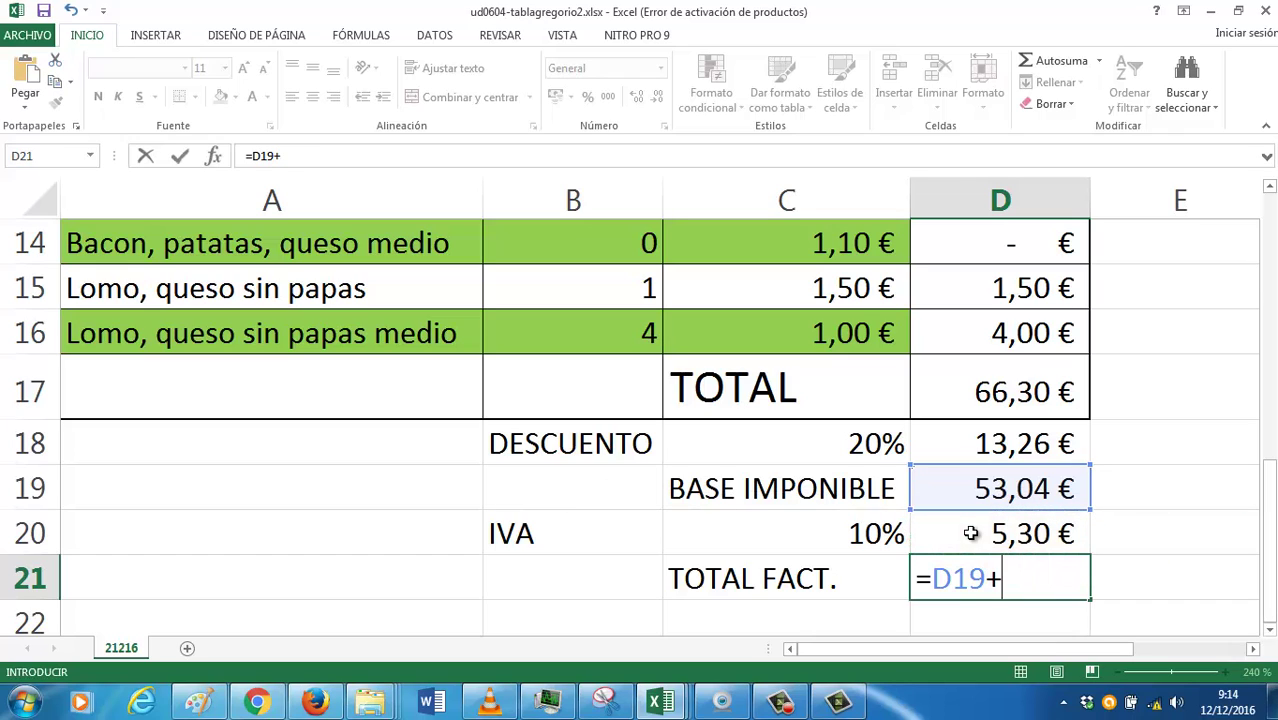
click(970, 533)
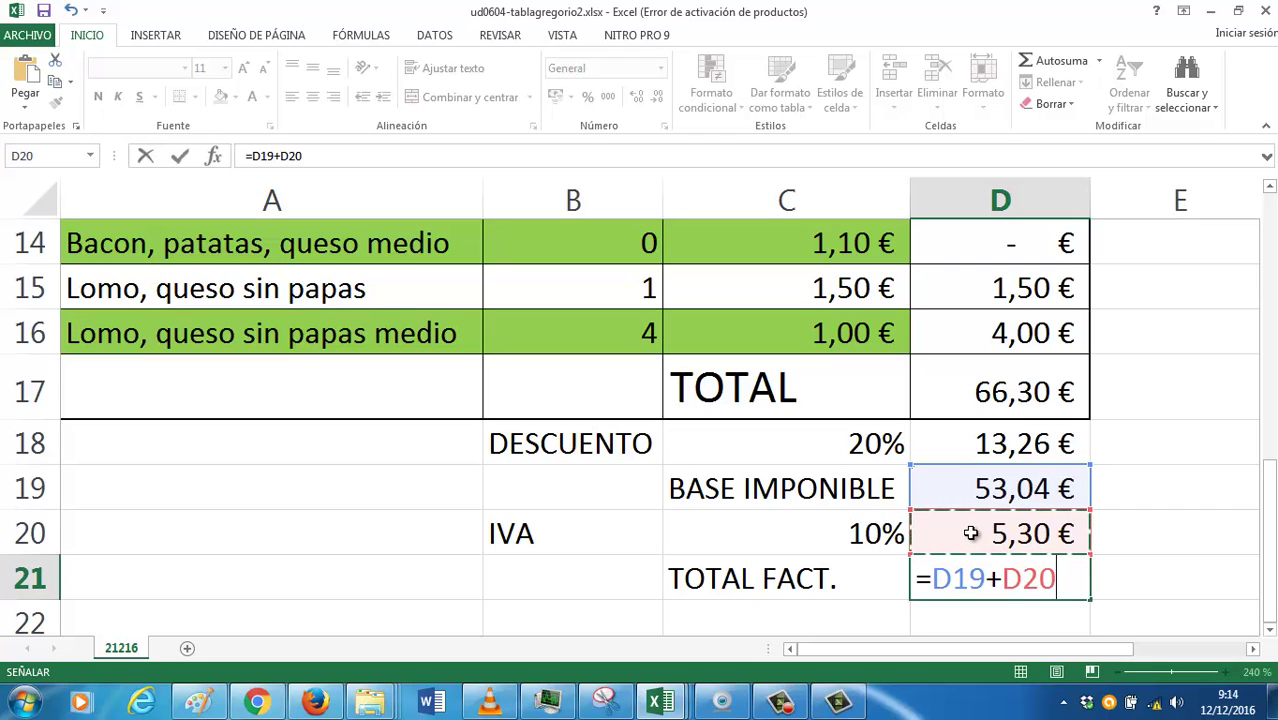
key(Return)
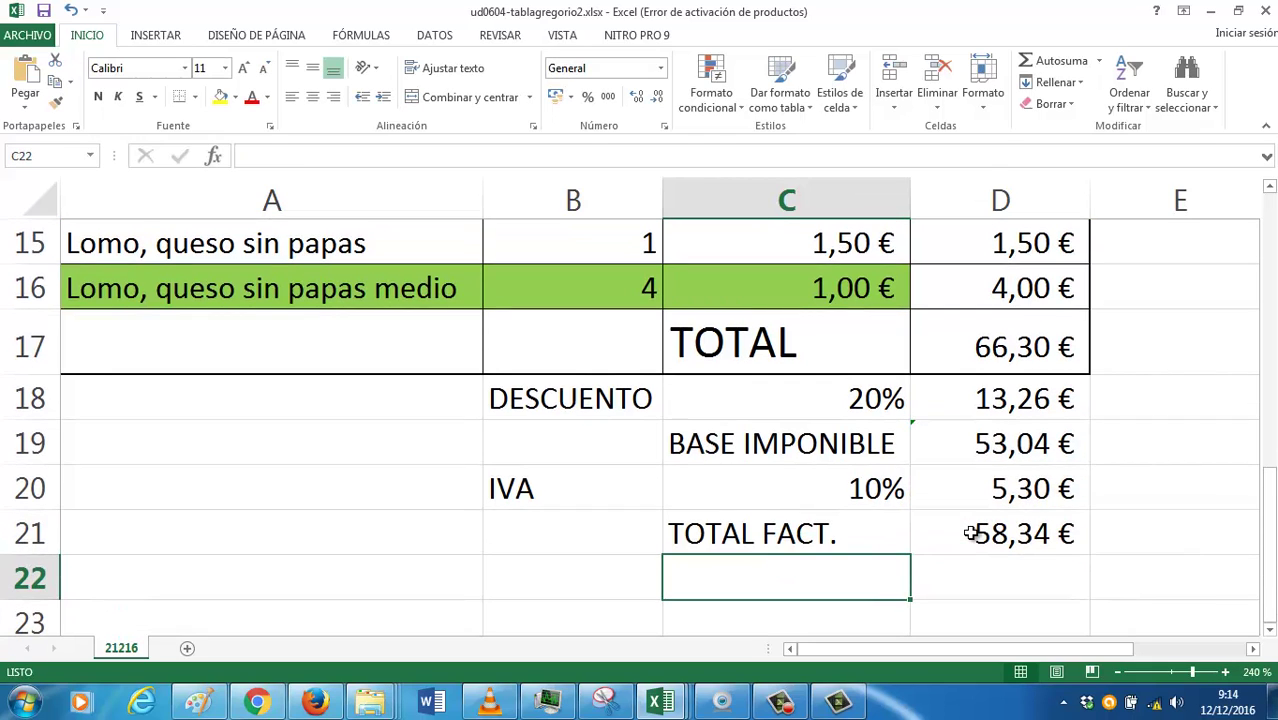
Clear the TOTAL FACT. amount in D21 and rebuild its formula as =D19+D20
click(970, 533)
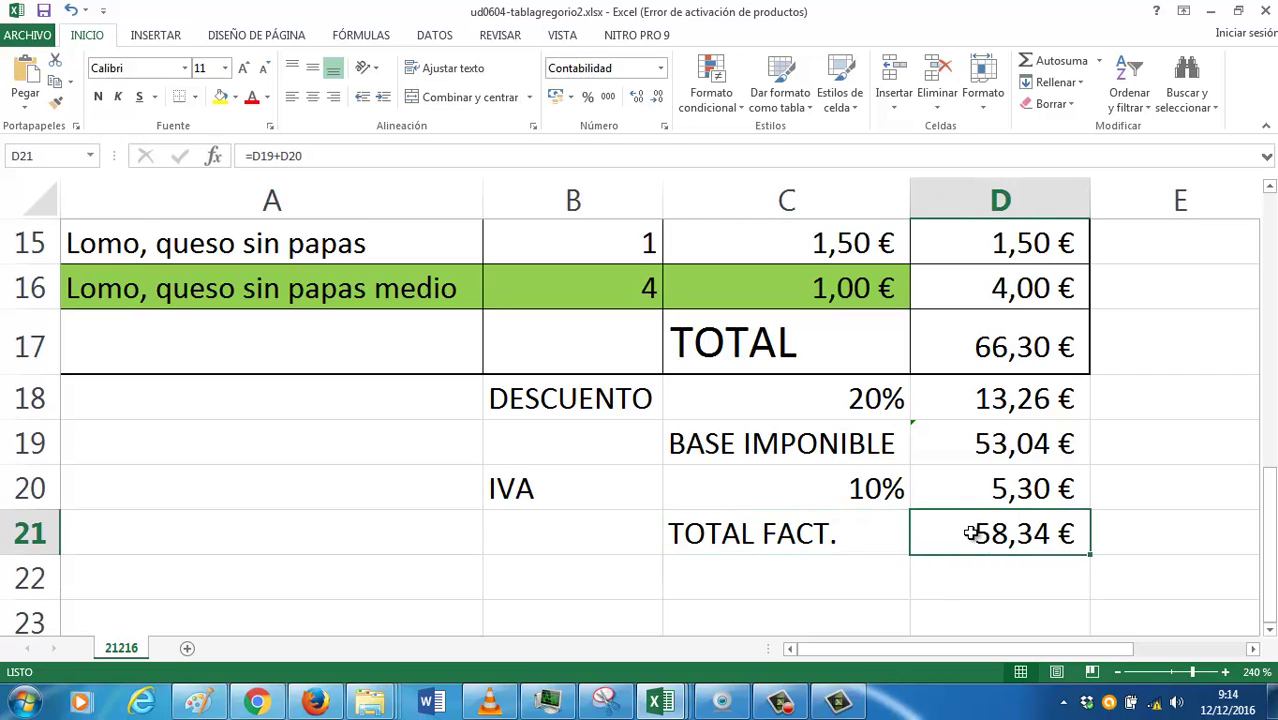
key(Delete)
text(=)
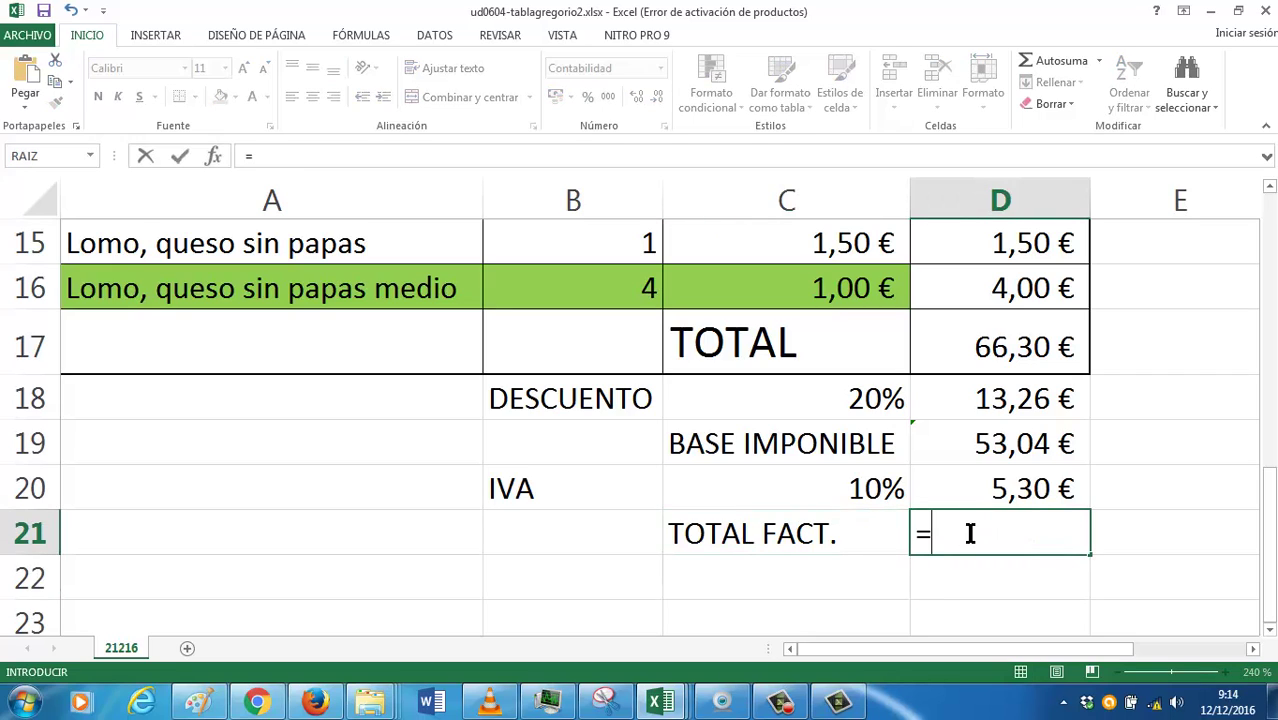
click(1002, 452)
text(+)
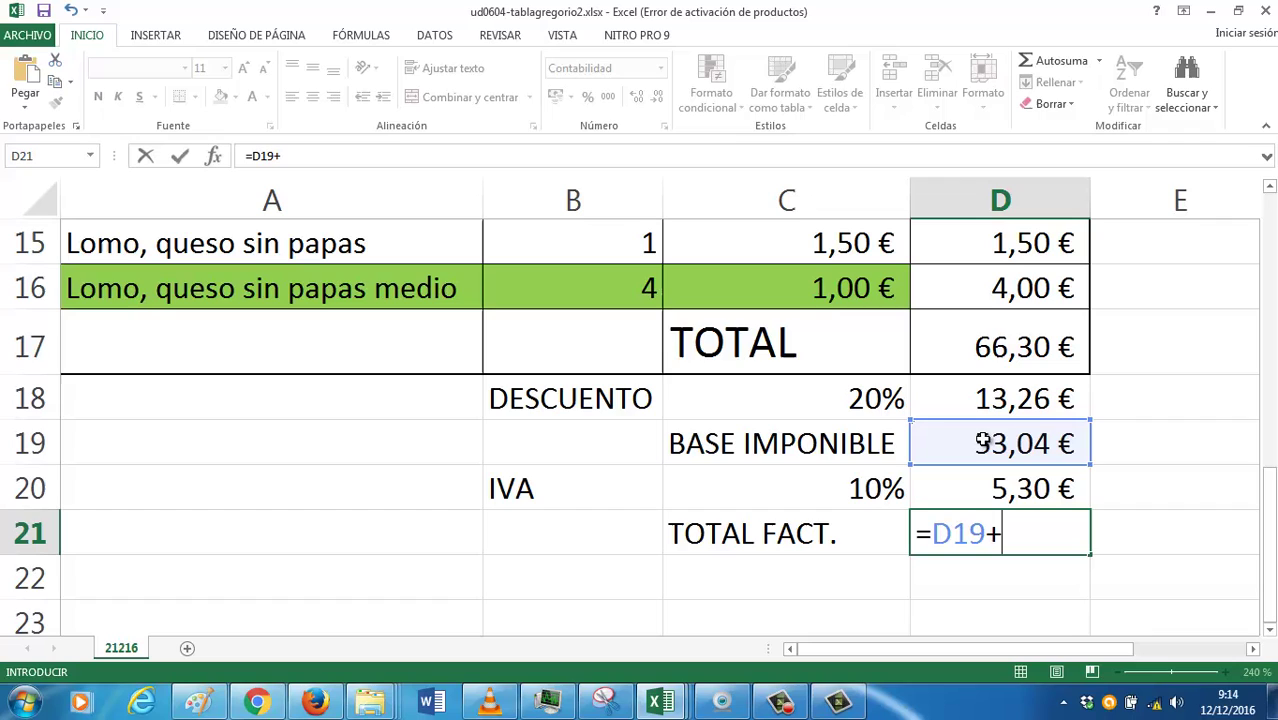
click(987, 492)
key(Return)
key(Up)
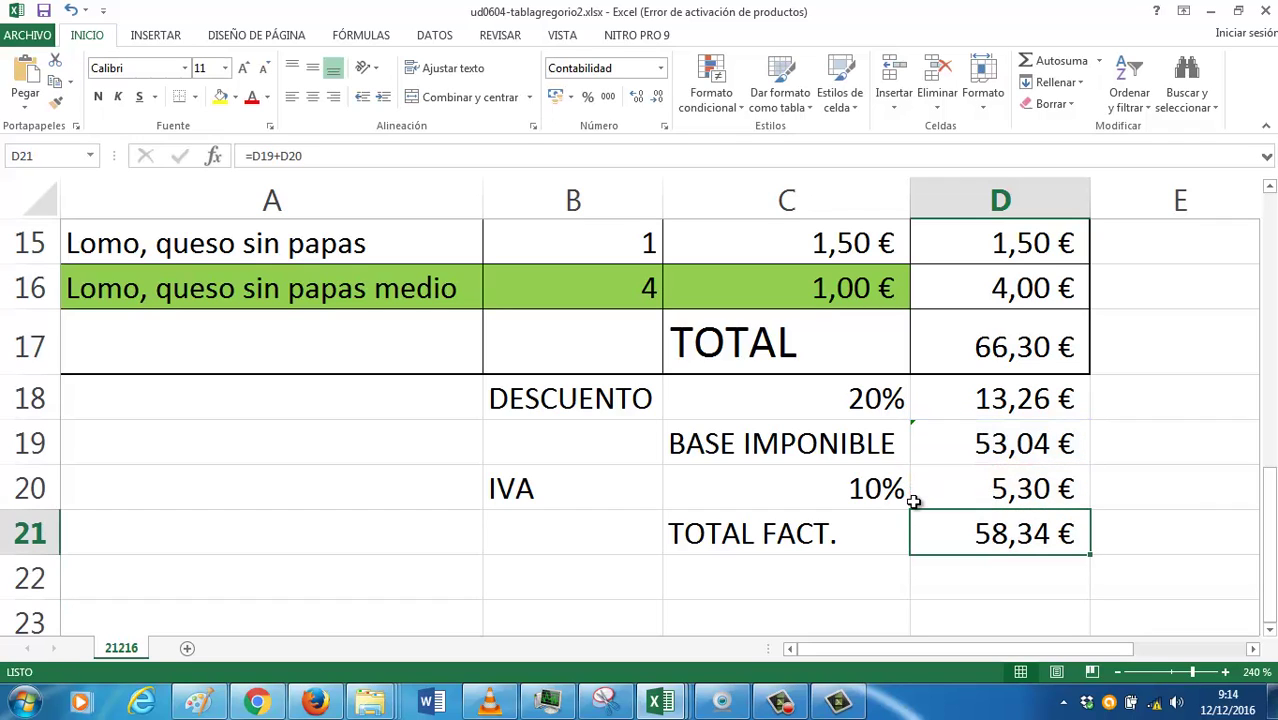
Clear the IVA amount in D20 and the TOTAL FACT. amount in D21
scroll(913, 500, up, 1)
scroll(913, 500, down, 1)
click(981, 483)
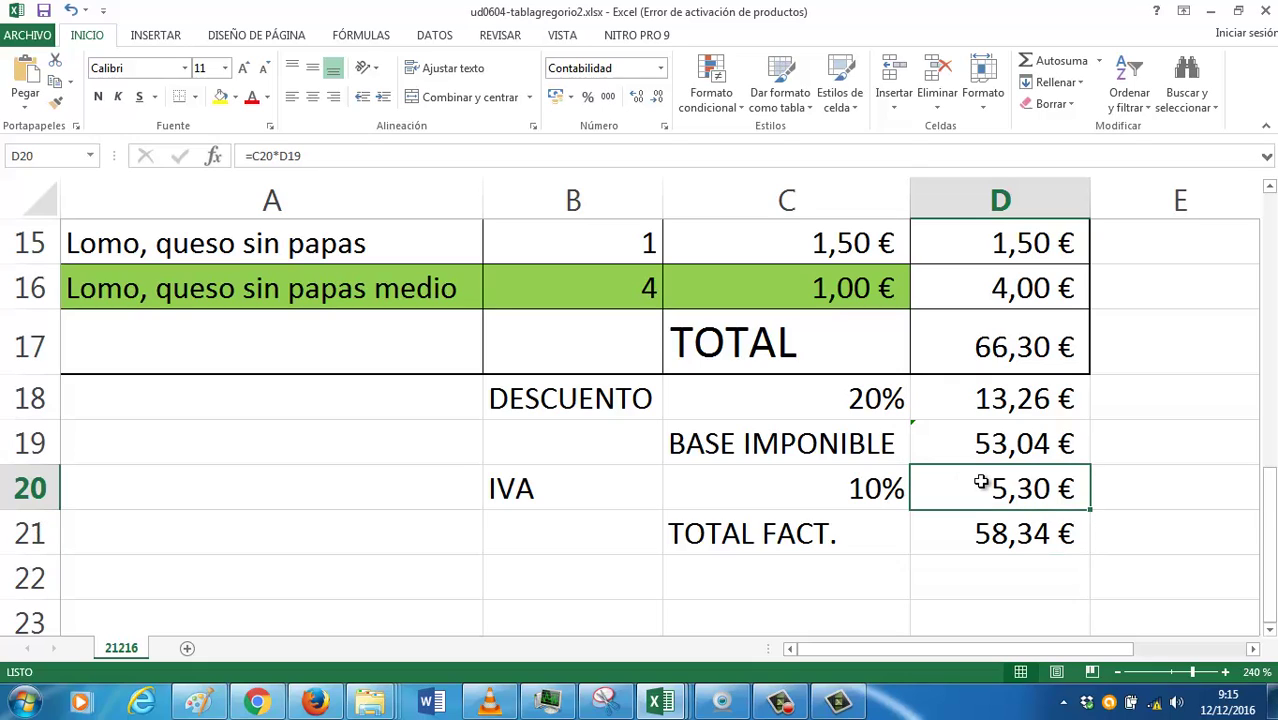
key(Delete)
key(Down)
key(Delete)
key(Up)
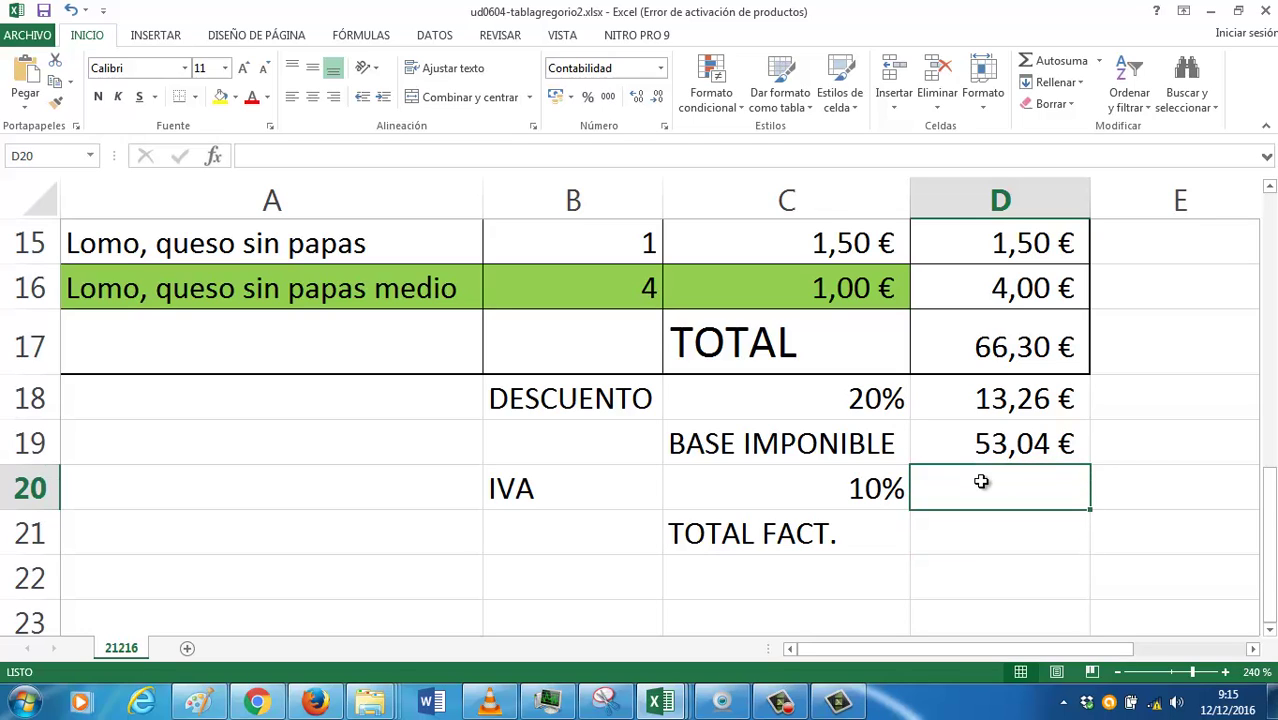
Clear the IVA rate in C20 and re-enter it as 10%
key(Left)
key(Delete)
text(0,10)
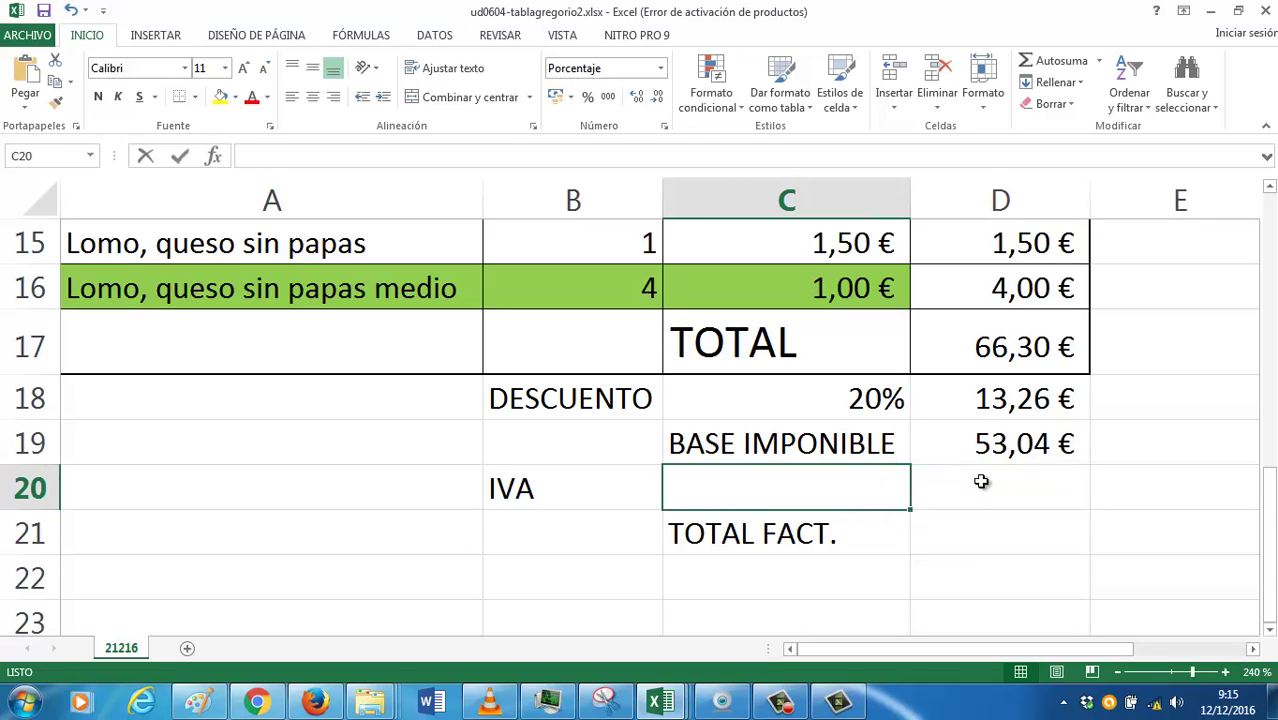
key(Right)
key(Left)
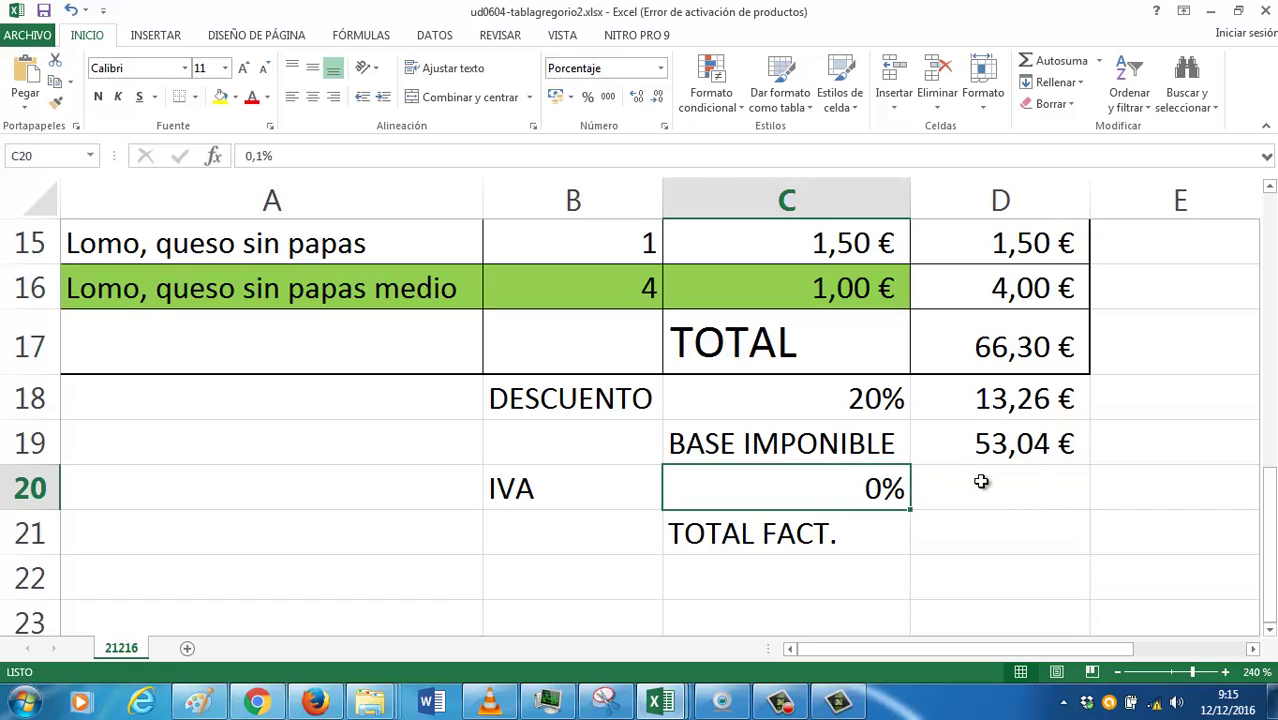
text(10)
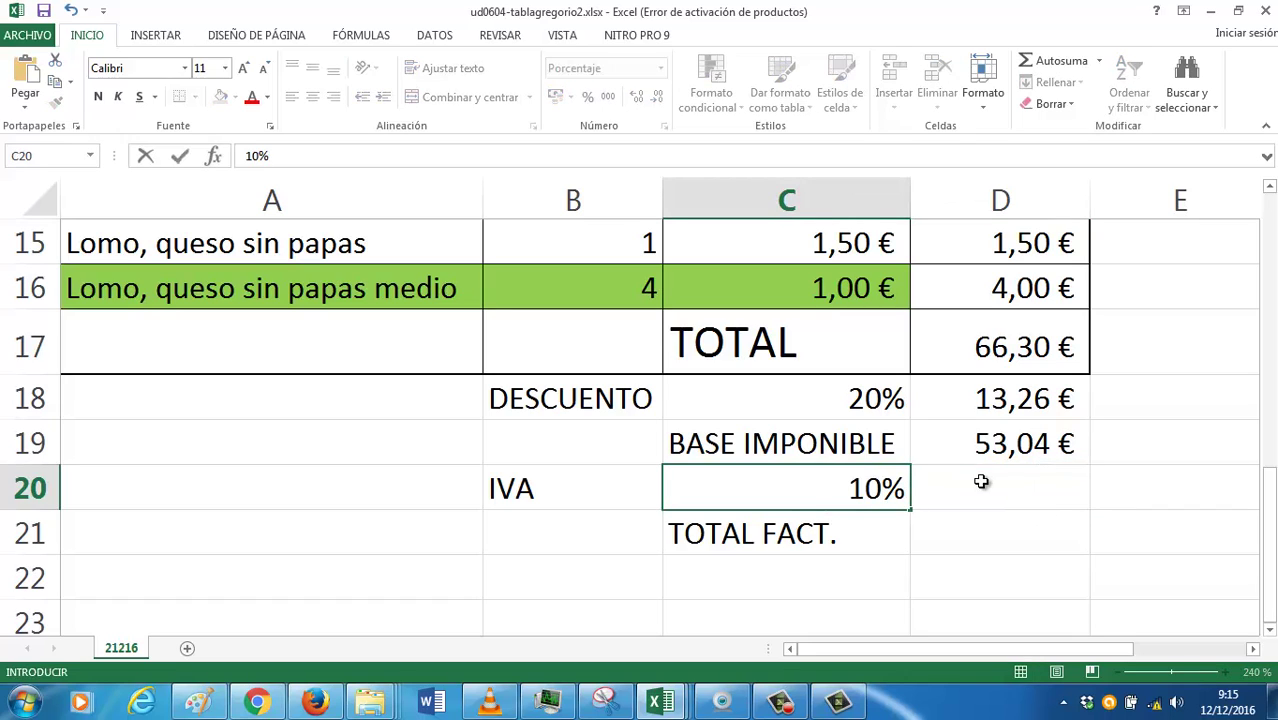
key(Return)
Calculate the IVA amount in D20 with =D19*C20, multiplying the BASE IMPONIBLE by the tax rate
click(981, 481)
text(=)
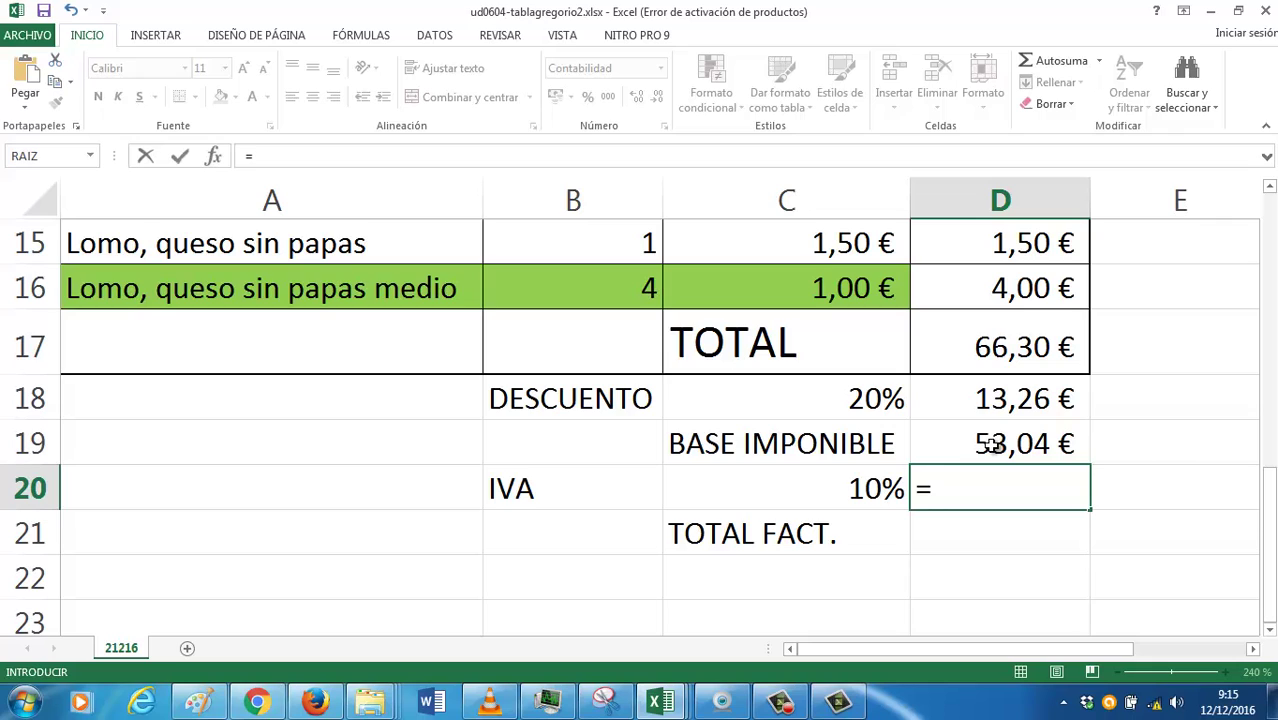
click(990, 446)
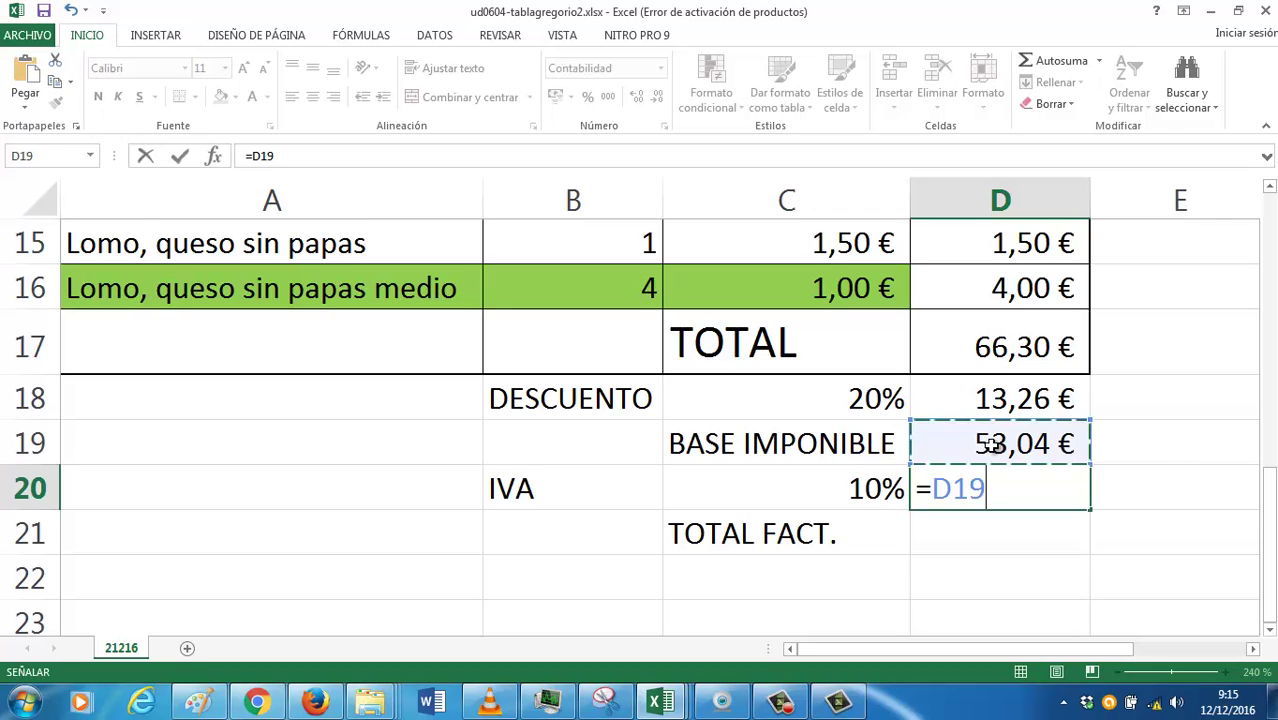
text(*)
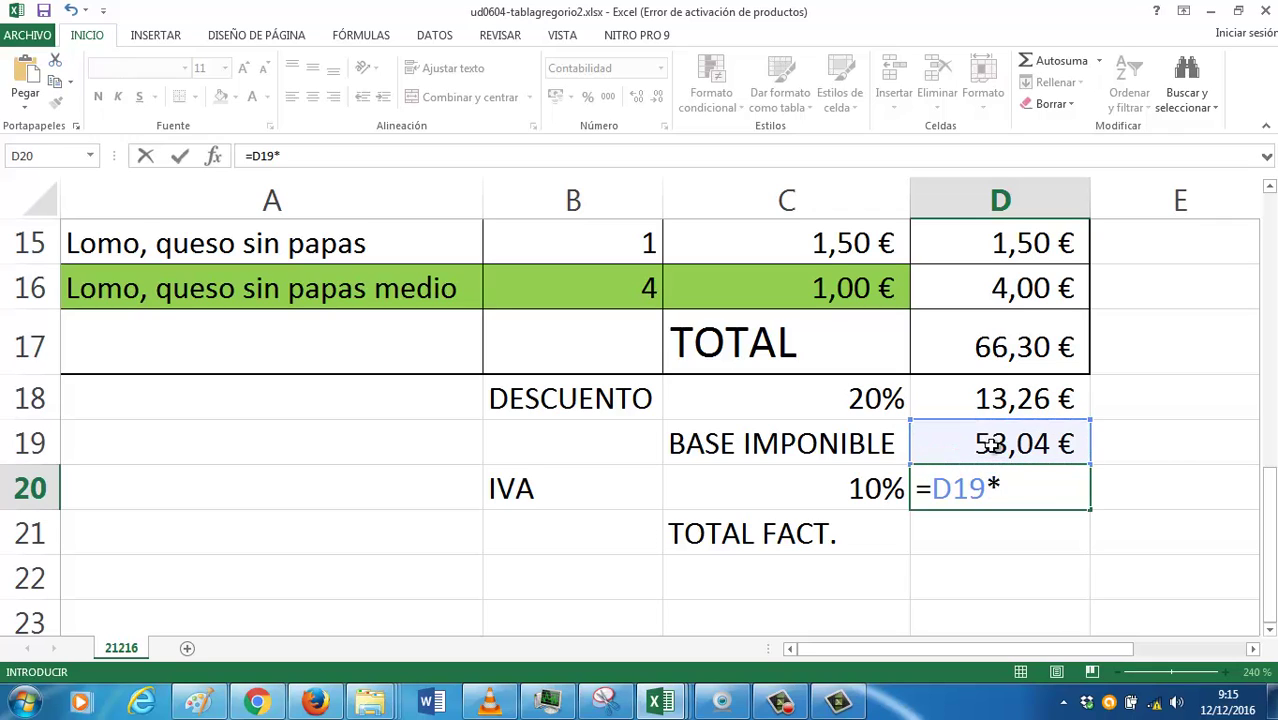
click(888, 488)
key(Return)
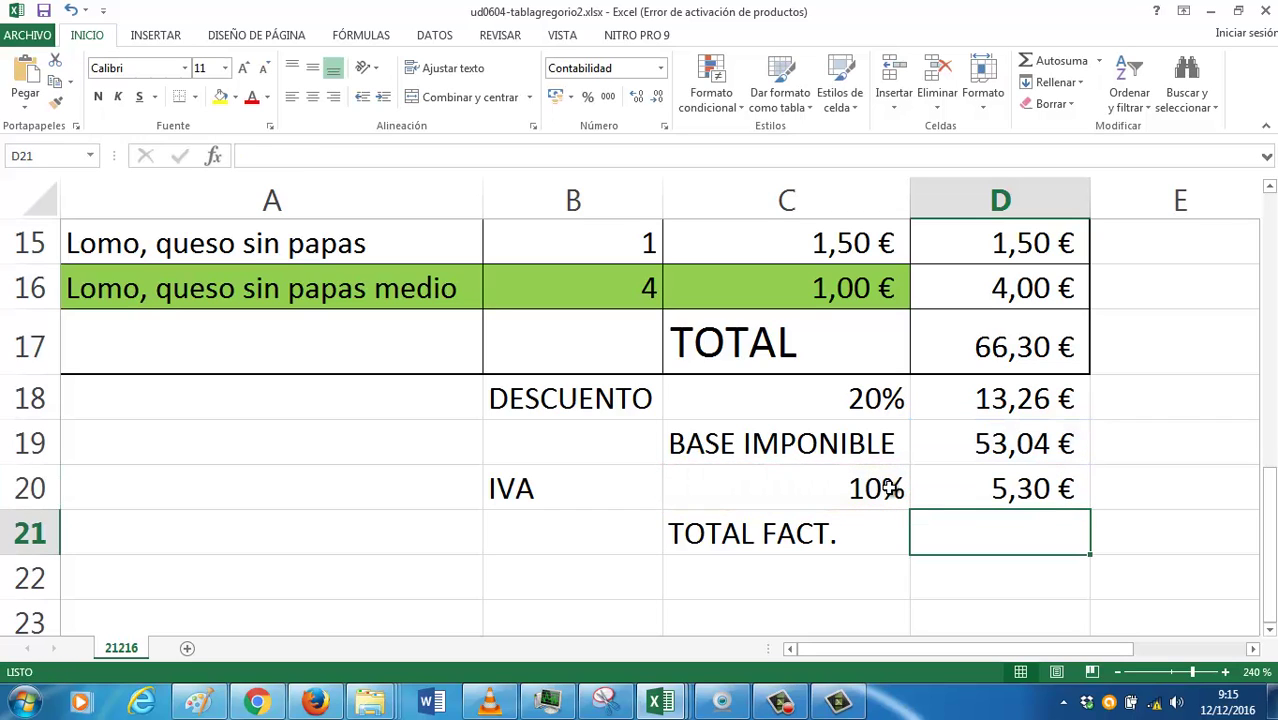
Enter the formula =D19+D20 in D21 to add the BASE IMPONIBLE and the IVA as the invoice total
text(=)
click(930, 446)
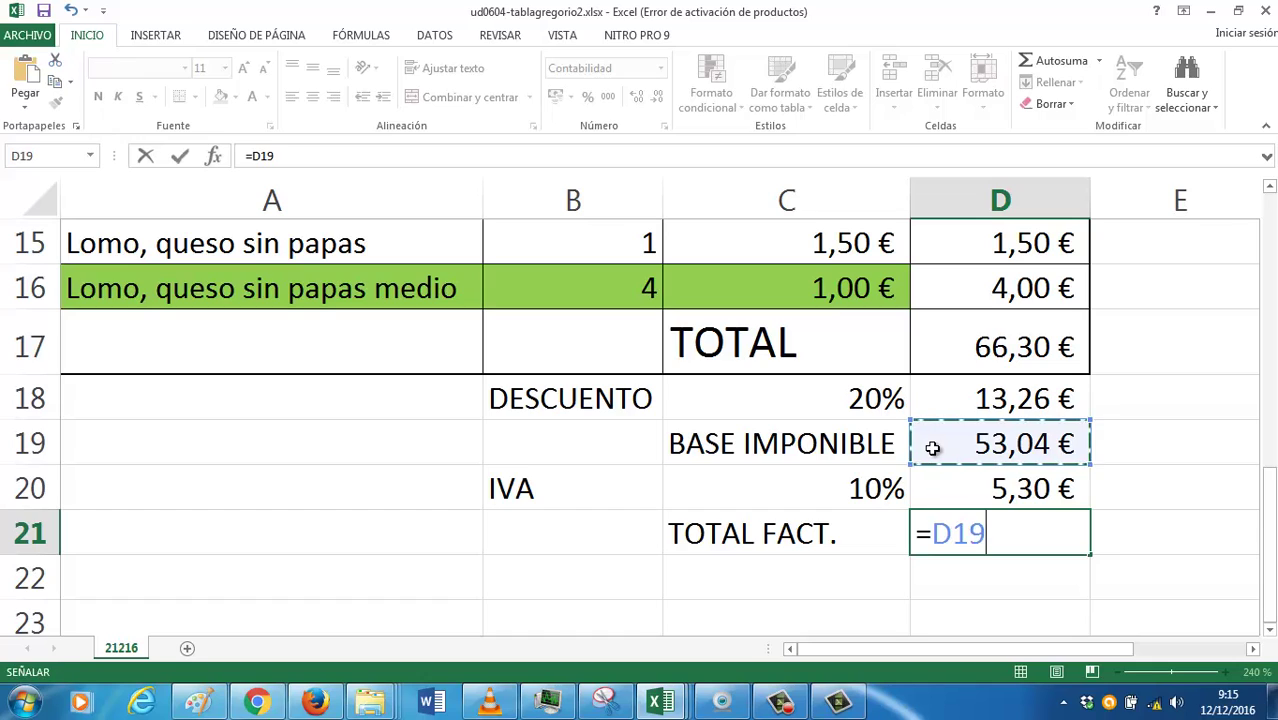
text(+)
click(961, 484)
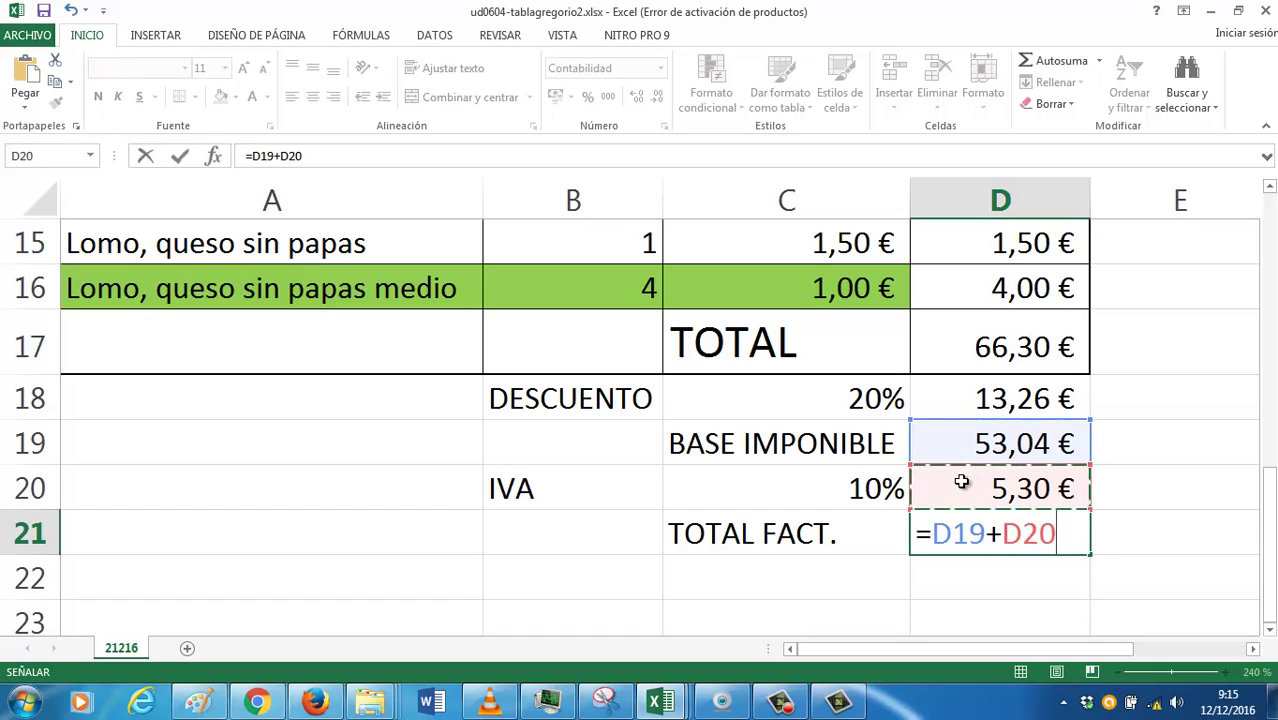
key(Return)
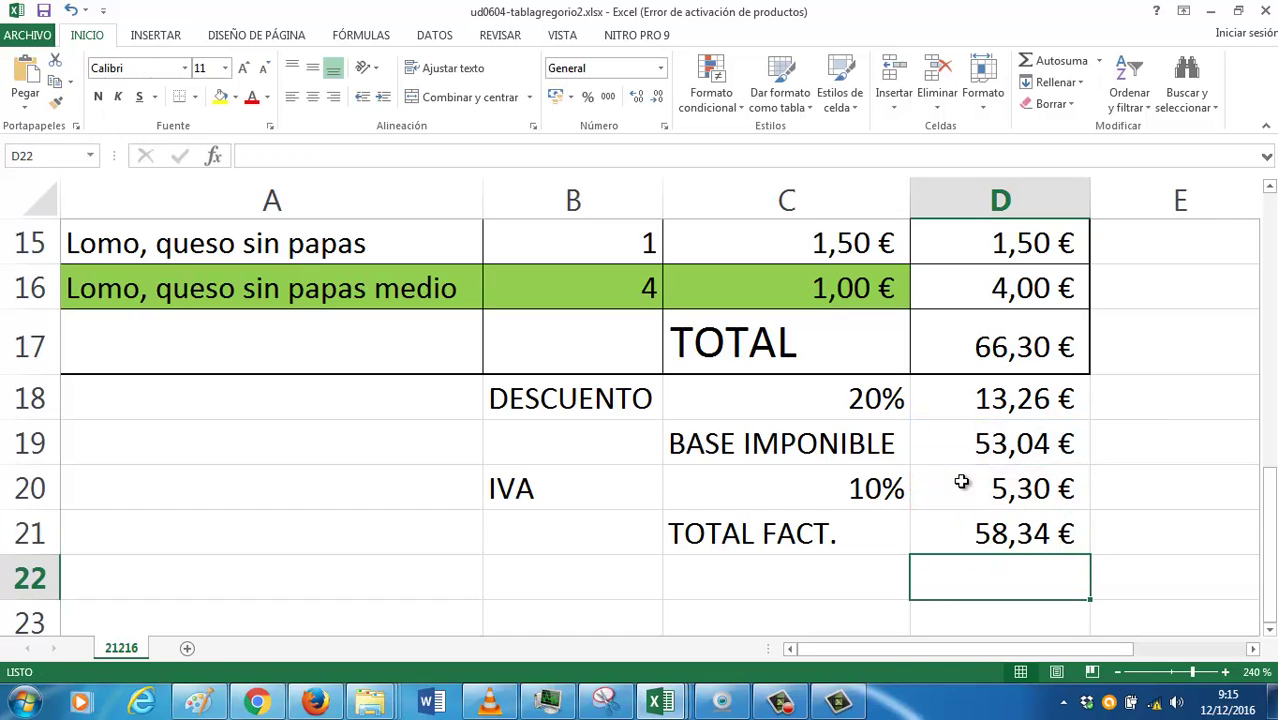